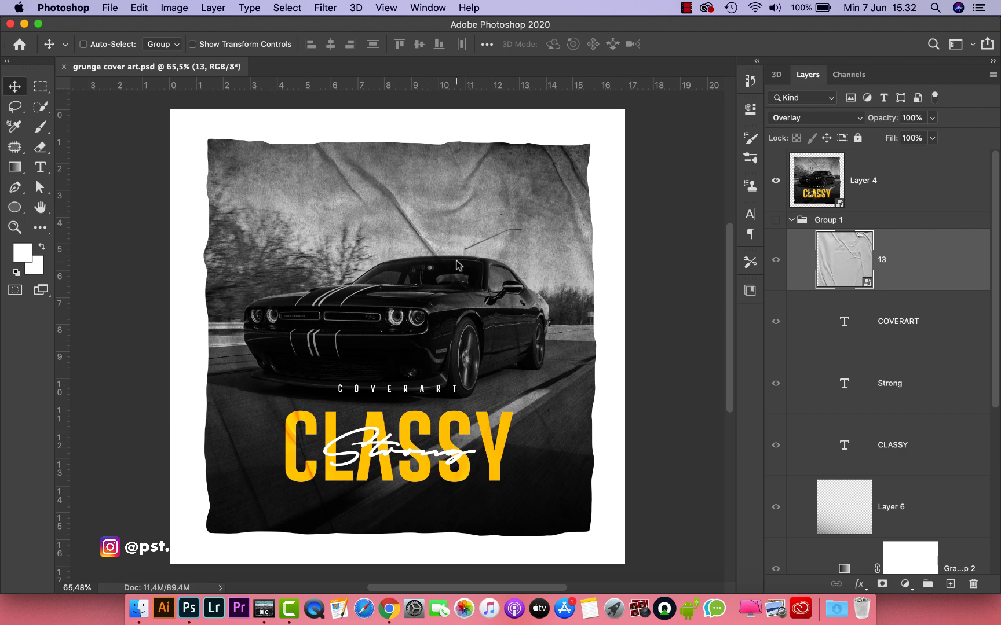
Step: Create a new document of 2000 x 2000 pixels at a resolution of 72 pixels/inch
click(109, 9)
click(133, 25)
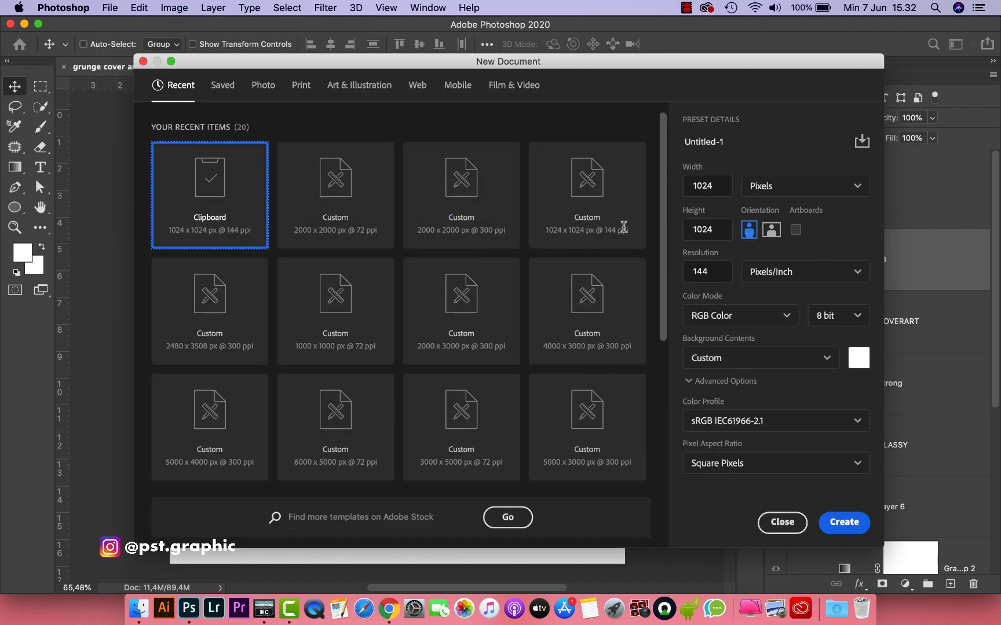
click(692, 184)
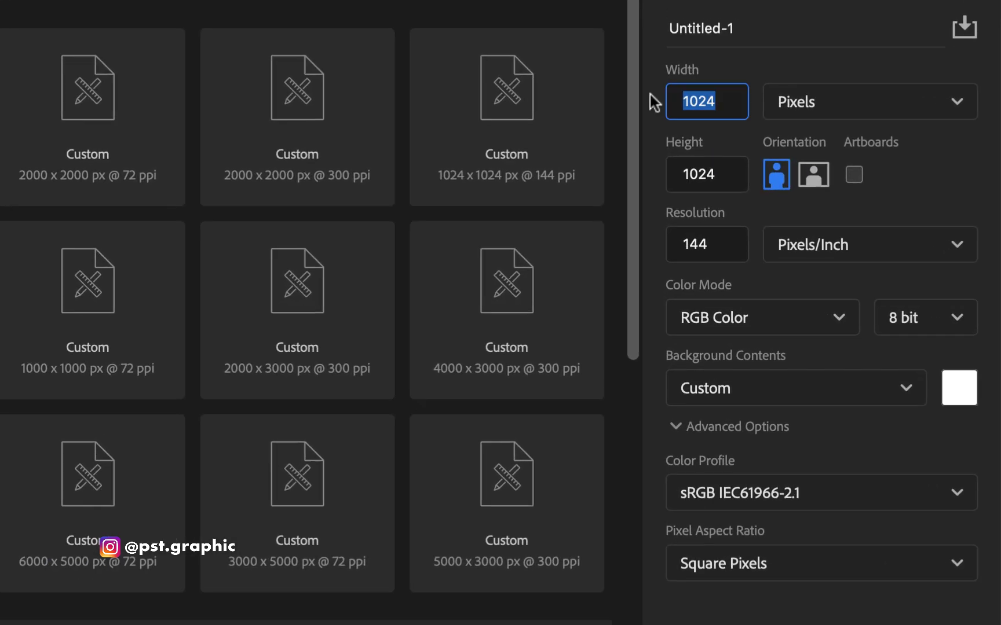
text(2000)
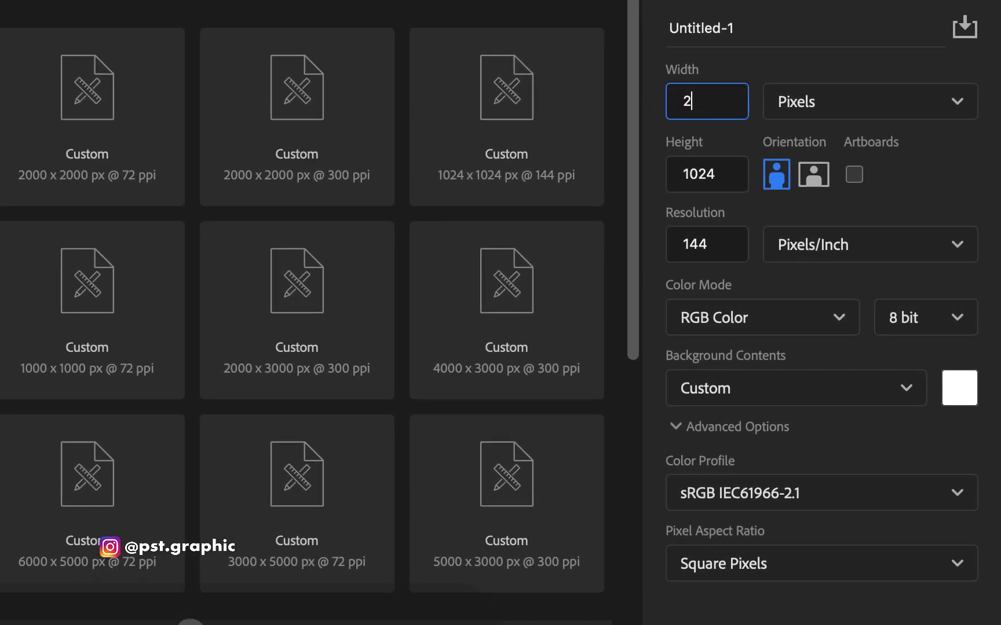
click(724, 171)
text(2000)
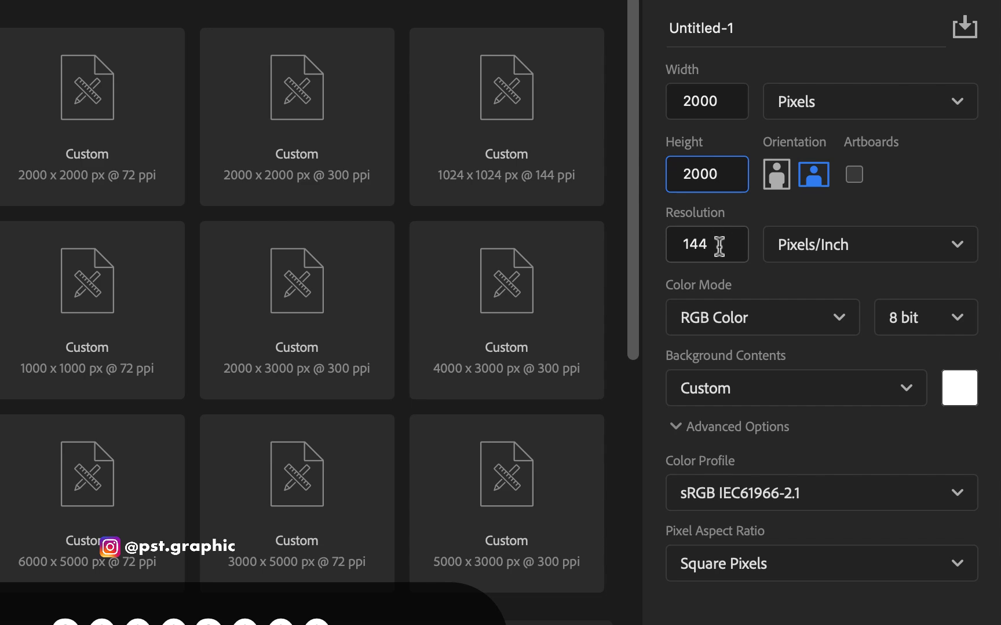
drag(718, 244, 664, 242)
text(72)
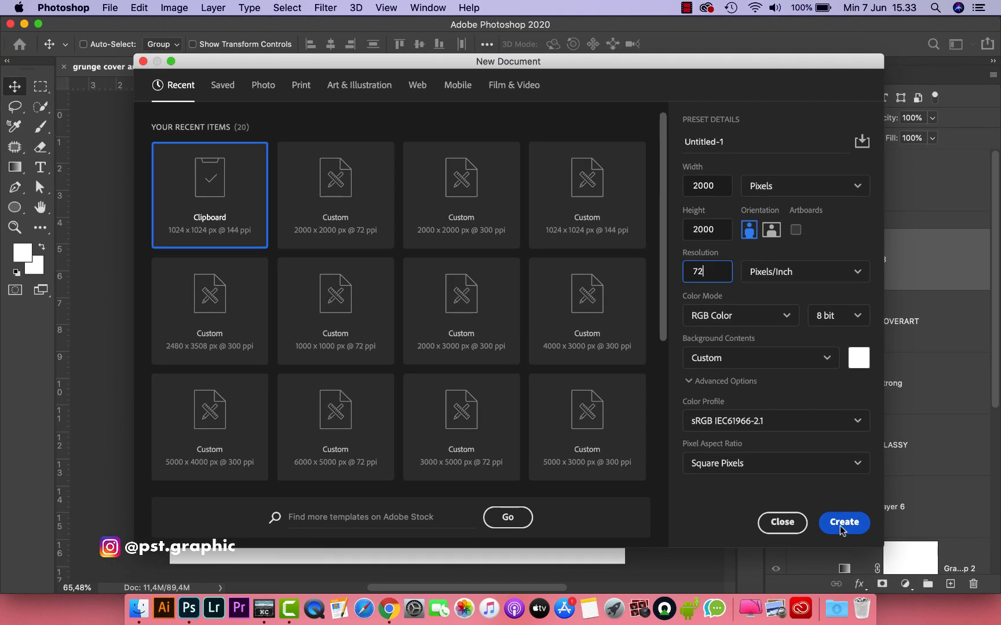
click(890, 592)
key(super+minus)
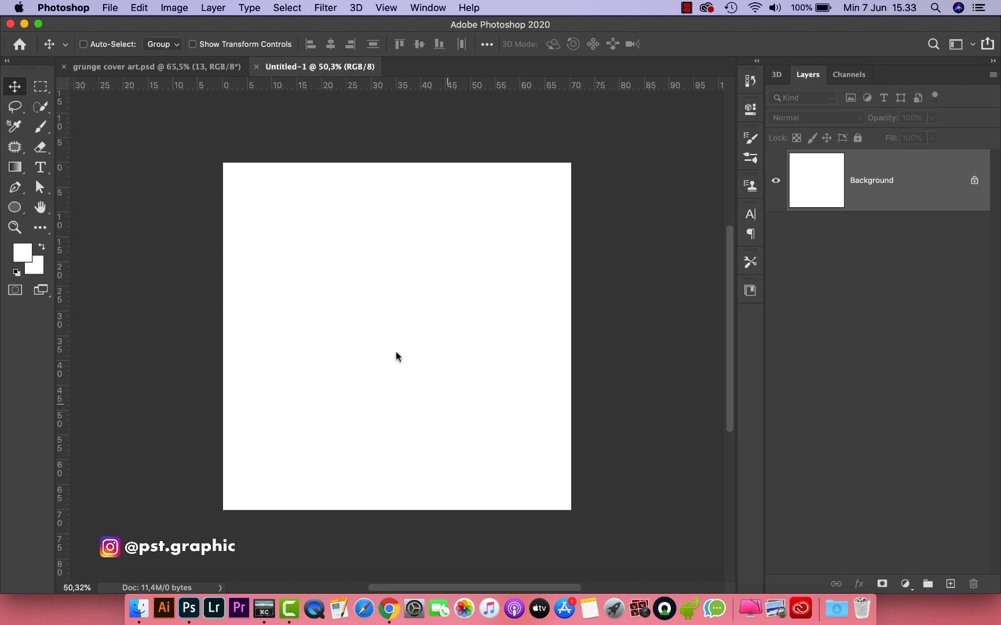
Step: Place the black Dodge Challenger photo from the project folder into the document and scale it to cover the whole canvas
click(135, 605)
mouse_move(375, 234)
mouse_down()
mouse_move(313, 247)
mouse_move(74, 245)
mouse_up()
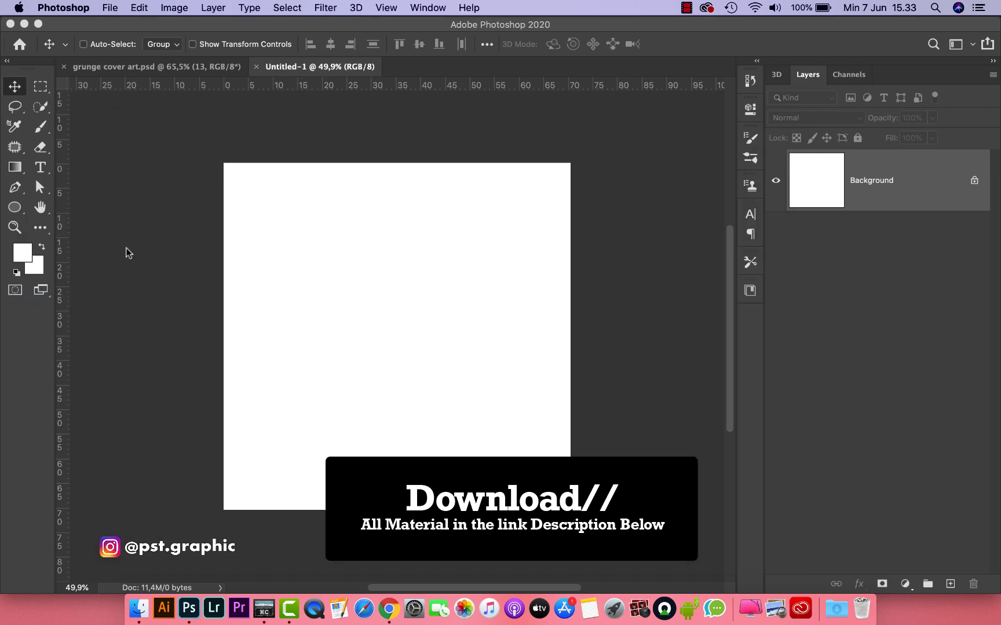
drag(521, 255, 659, 217)
drag(518, 280, 463, 307)
key(Return)
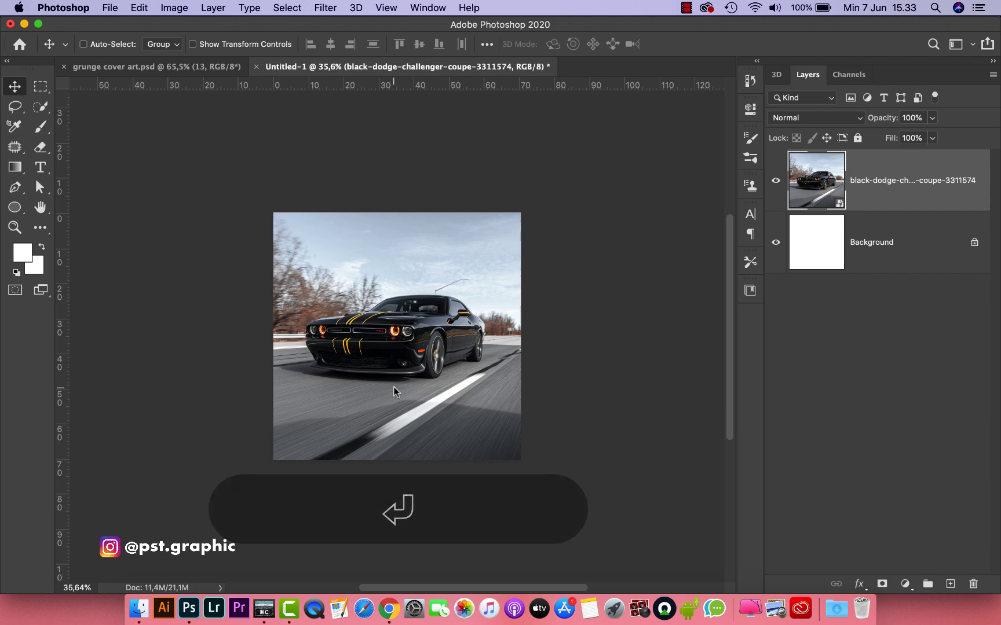
Step: Place the abstract ancient paper texture above the car photo, enlarge it to cover the canvas and set its blend mode to Multiply
click(140, 614)
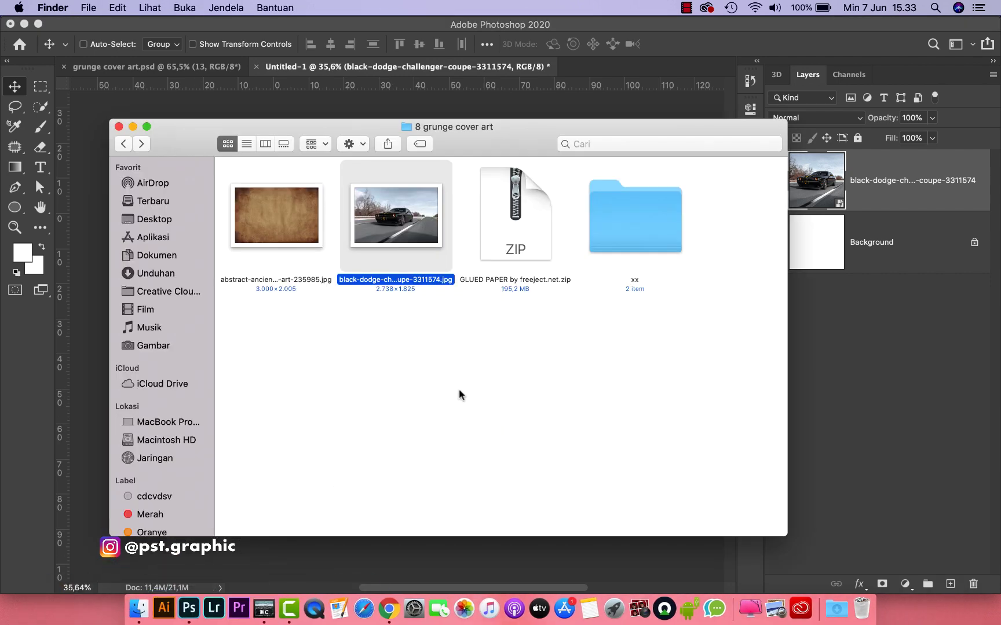
drag(304, 214, 93, 258)
drag(521, 255, 597, 232)
drag(273, 418, 230, 447)
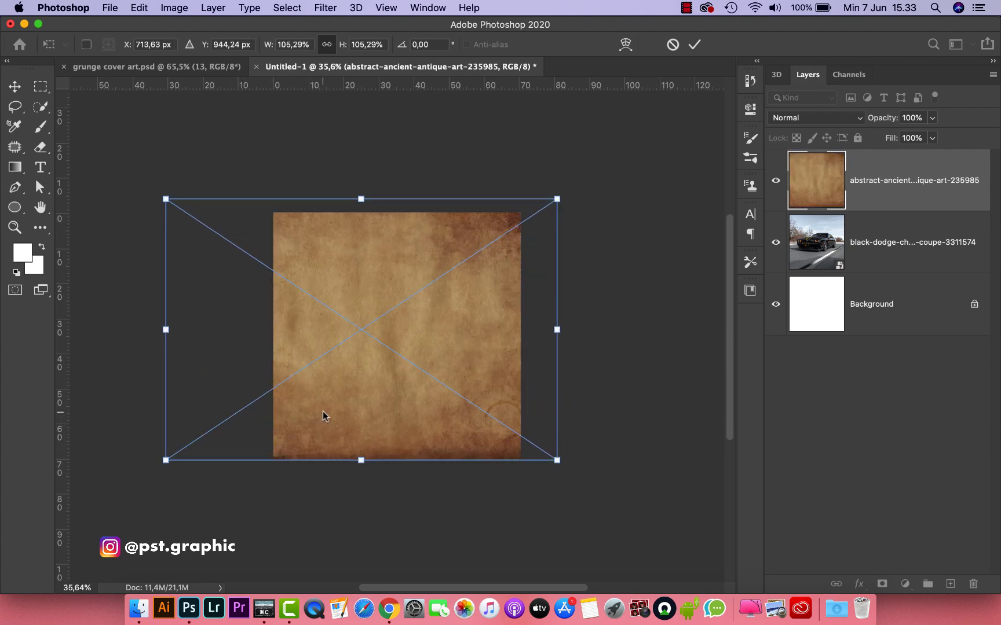
key(Return)
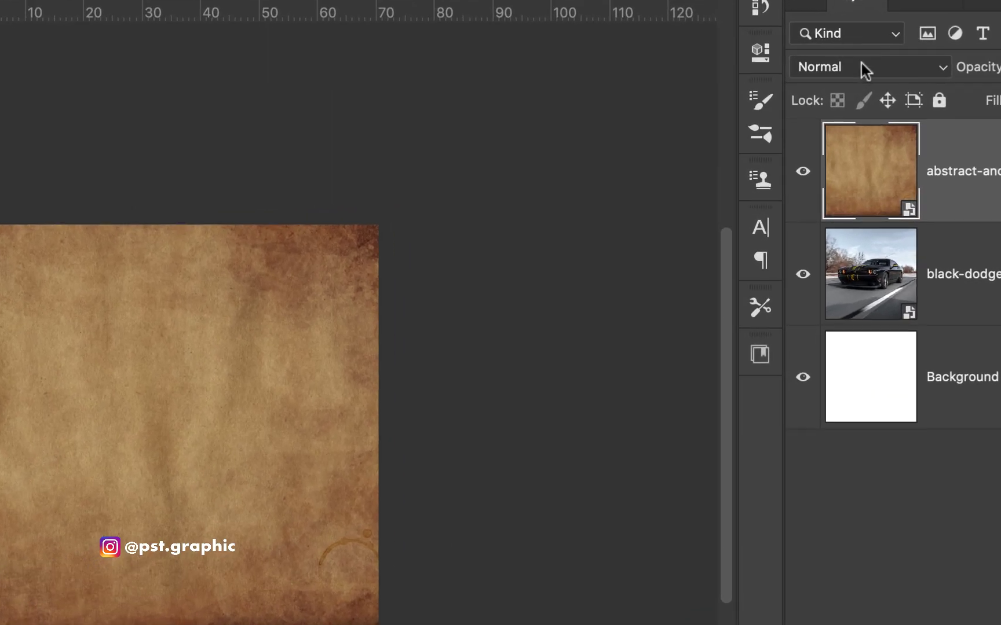
click(814, 117)
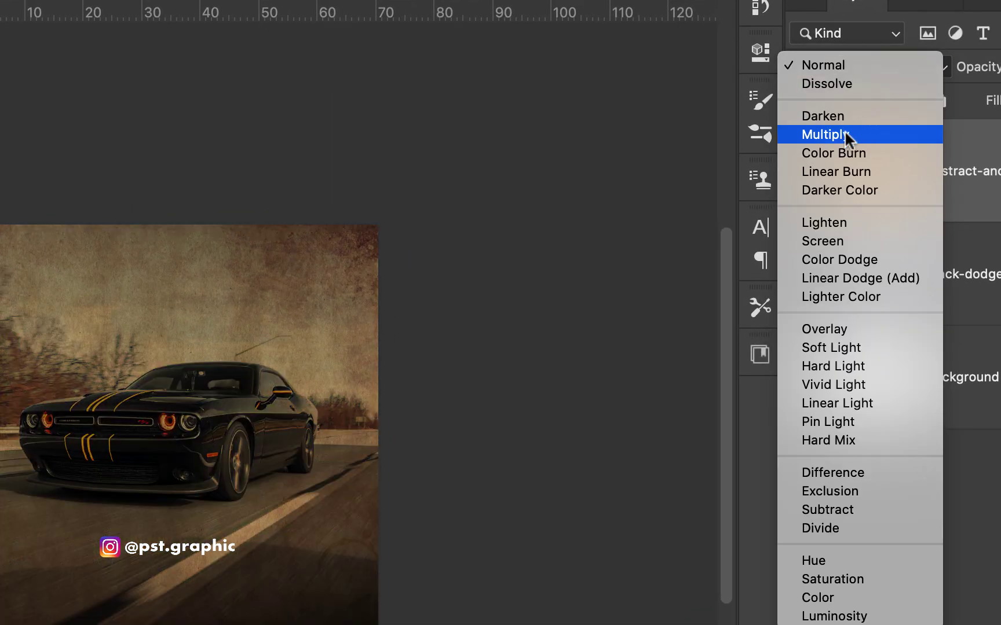
click(851, 131)
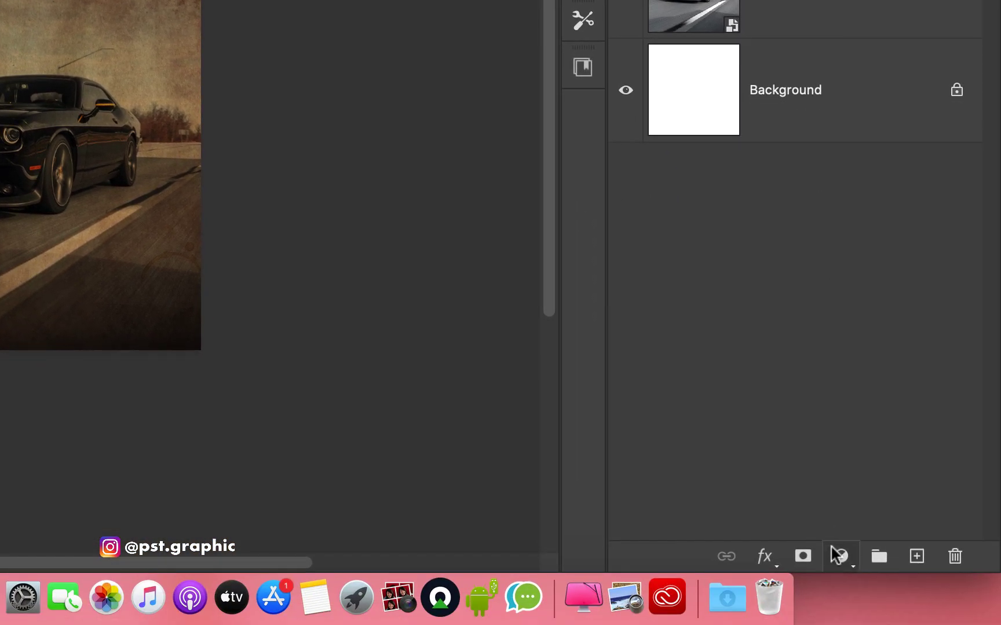
Step: Add a Gradient Map adjustment above the texture using the Black, White preset
click(841, 555)
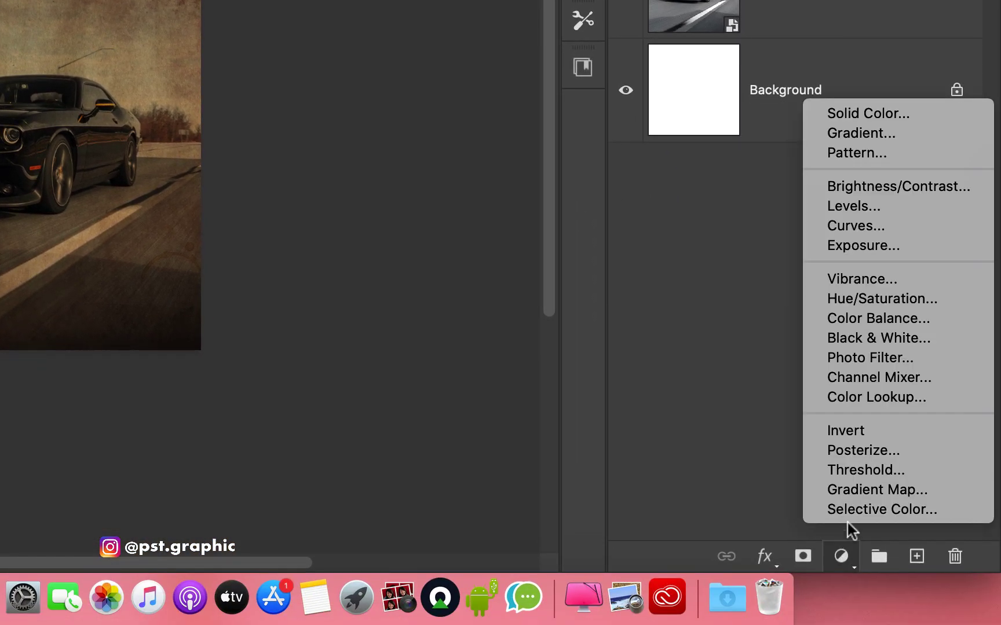
click(847, 489)
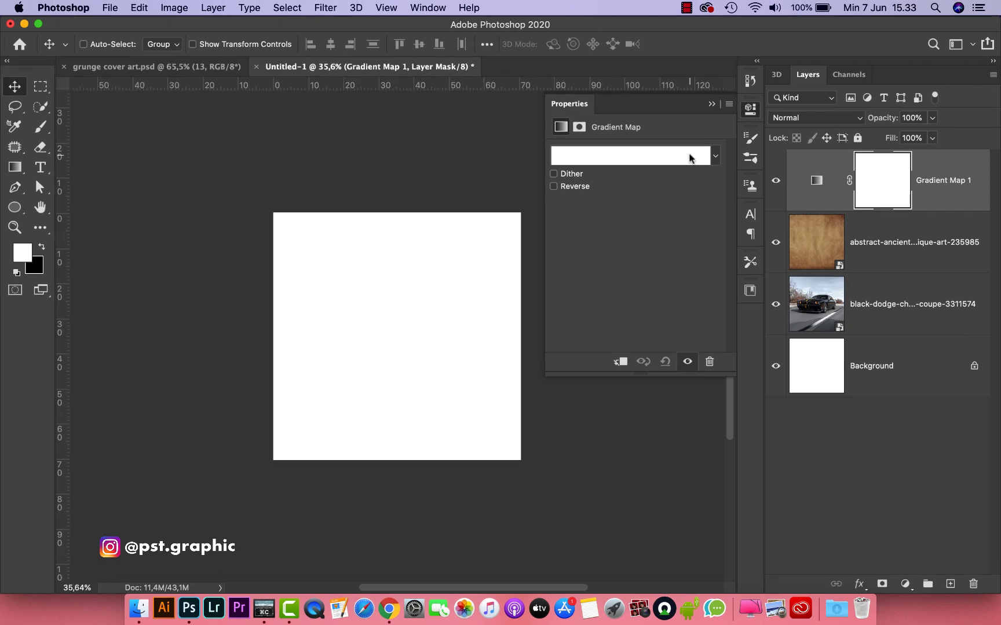
click(689, 158)
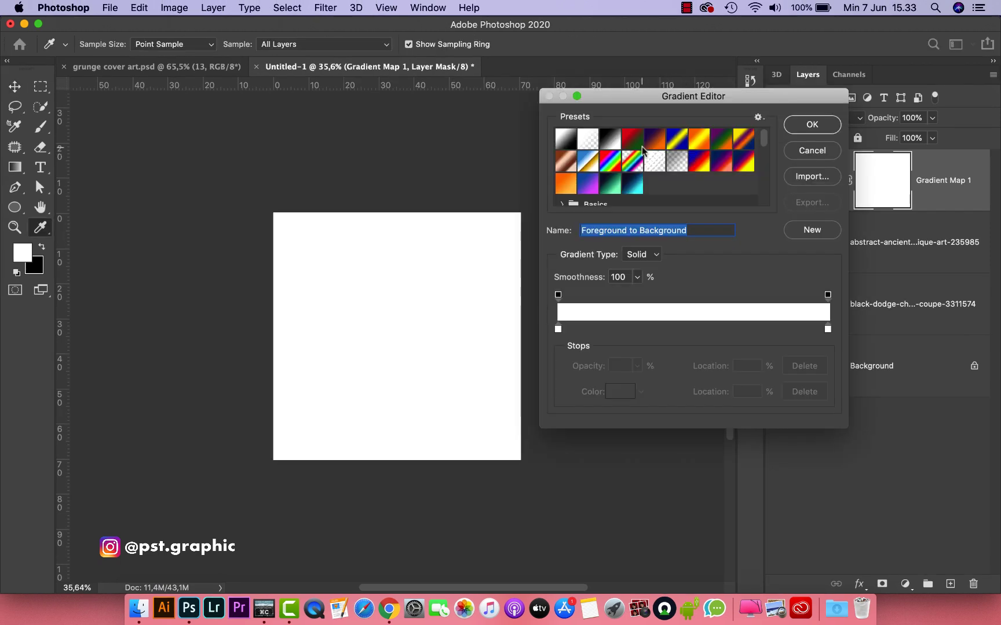
click(612, 141)
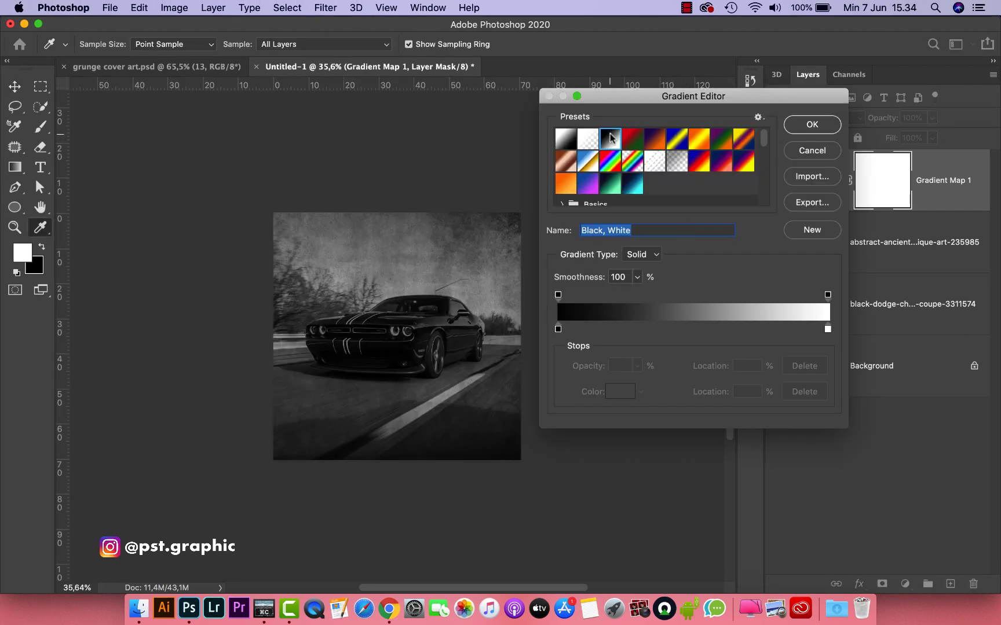
click(811, 125)
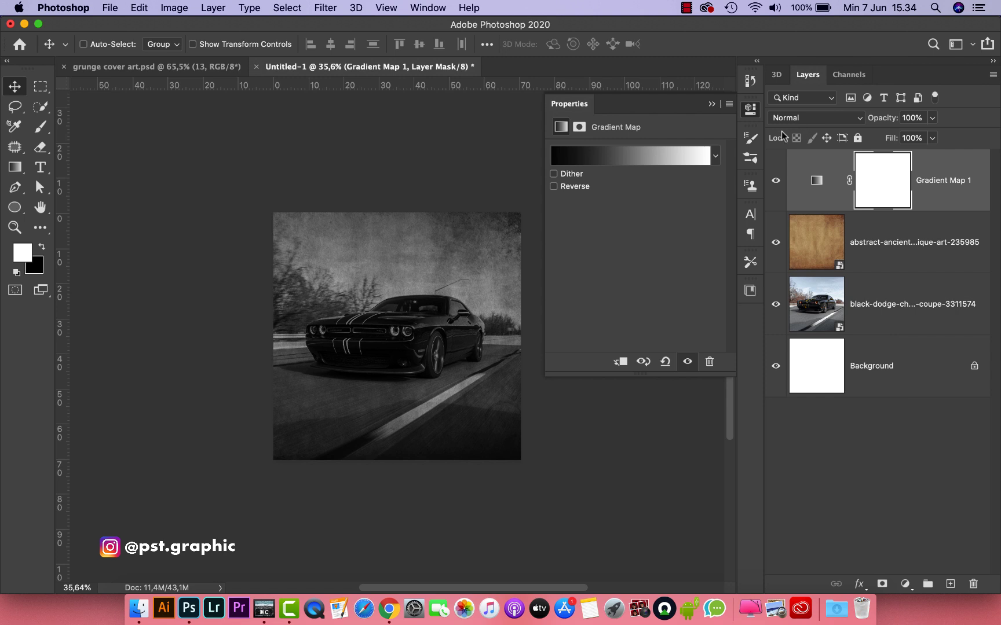
click(712, 105)
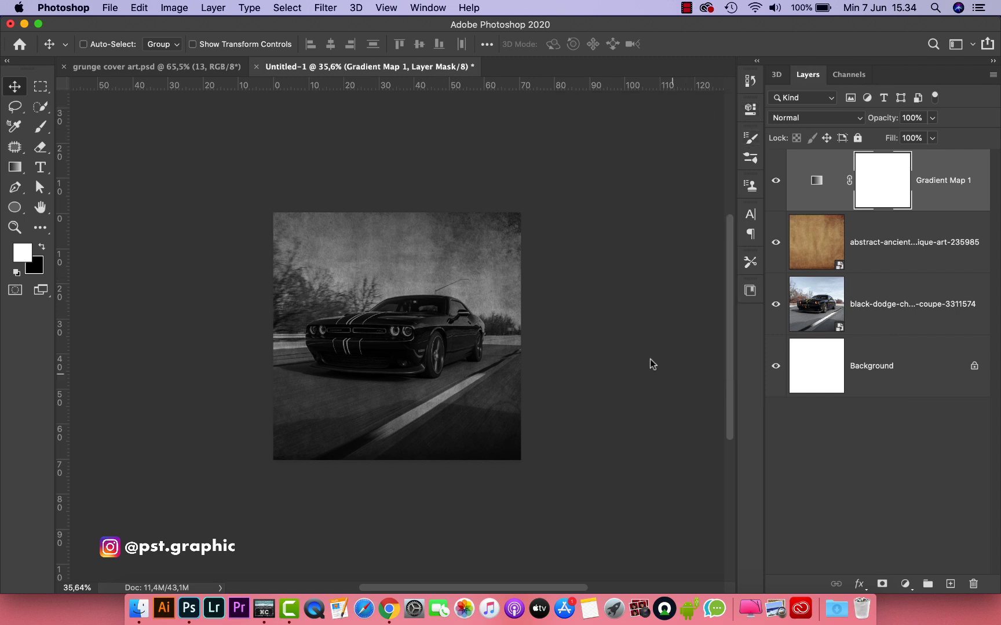
Step: On a new layer, paint black along the lower edge of the image with a soft 1400 px brush at 0% hardness
click(949, 584)
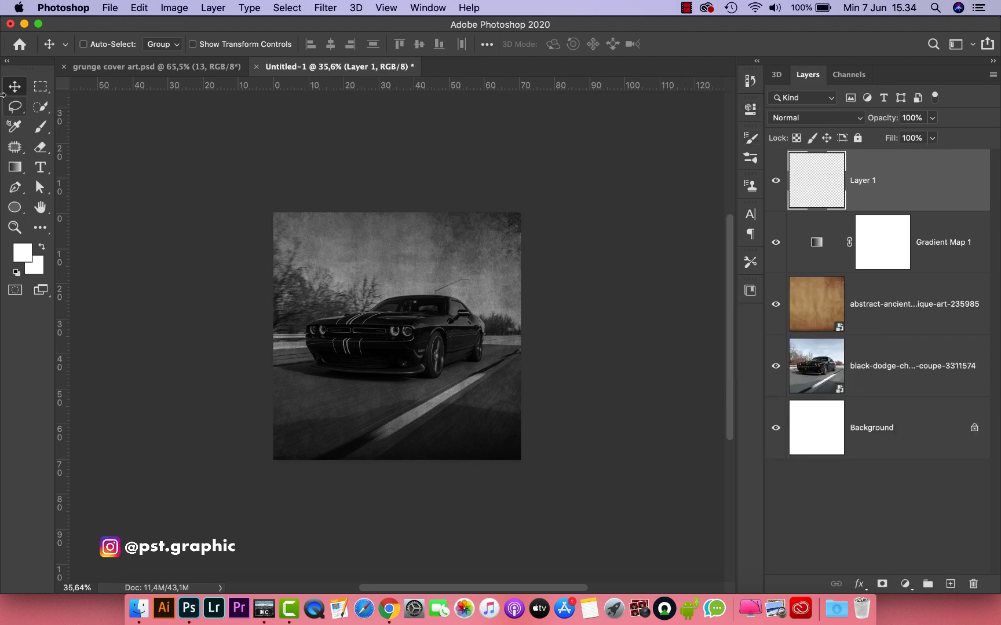
click(38, 127)
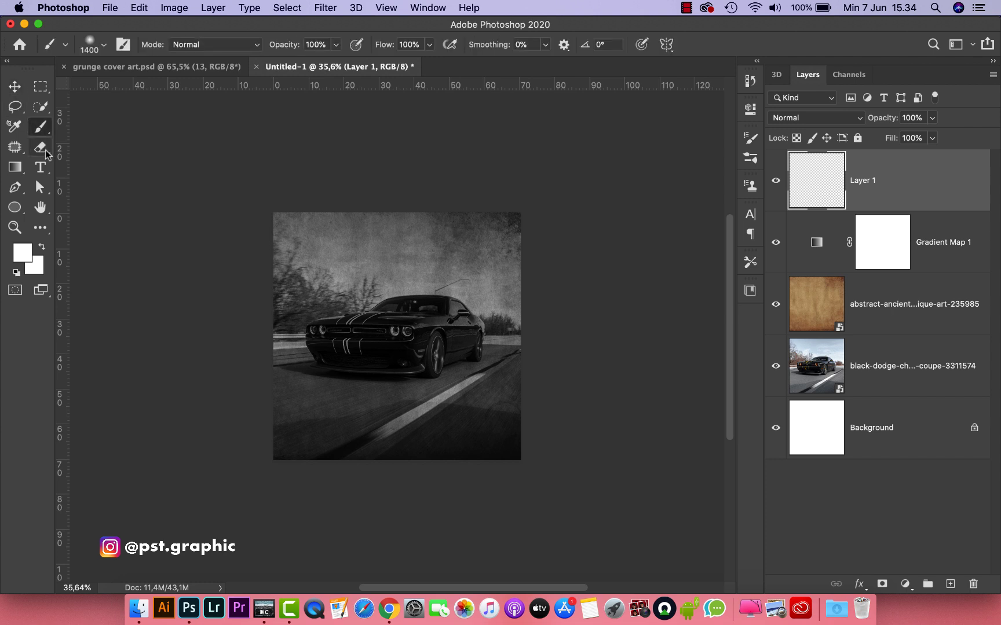
click(34, 251)
drag(600, 286, 539, 377)
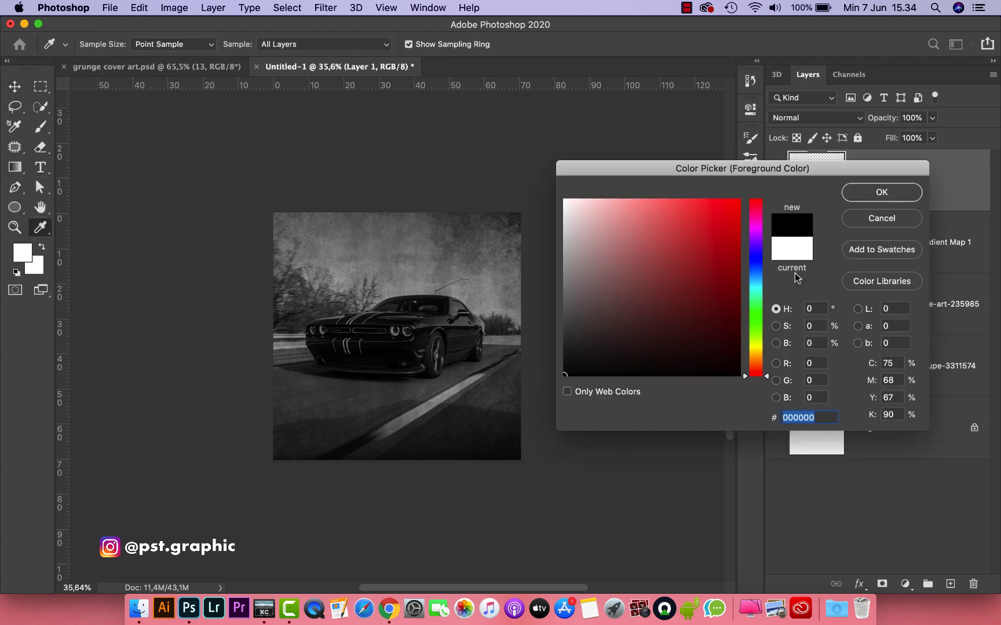
click(882, 192)
right_click(406, 246)
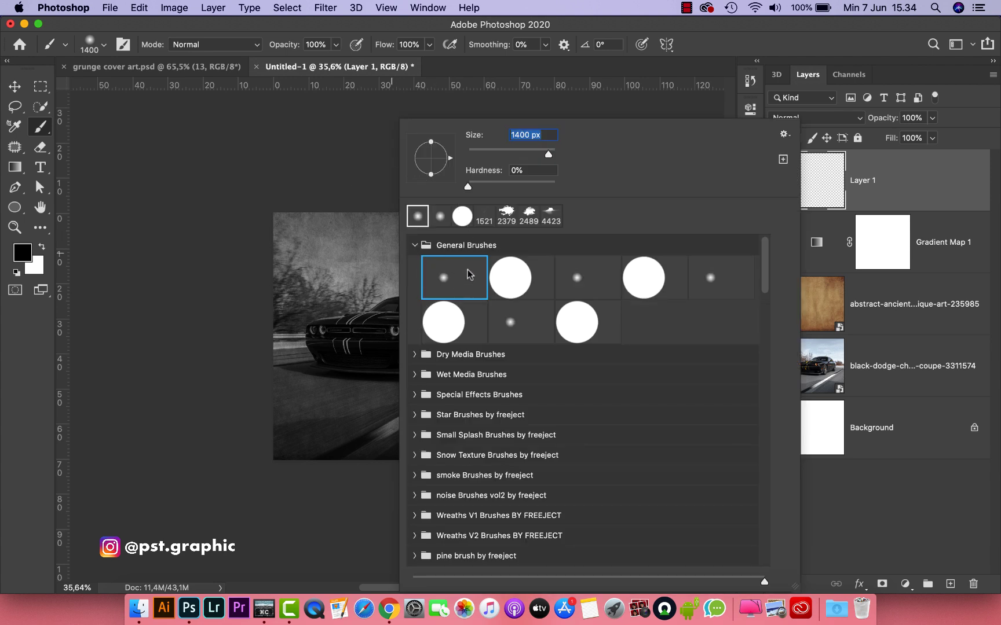
click(744, 44)
drag(240, 458, 642, 470)
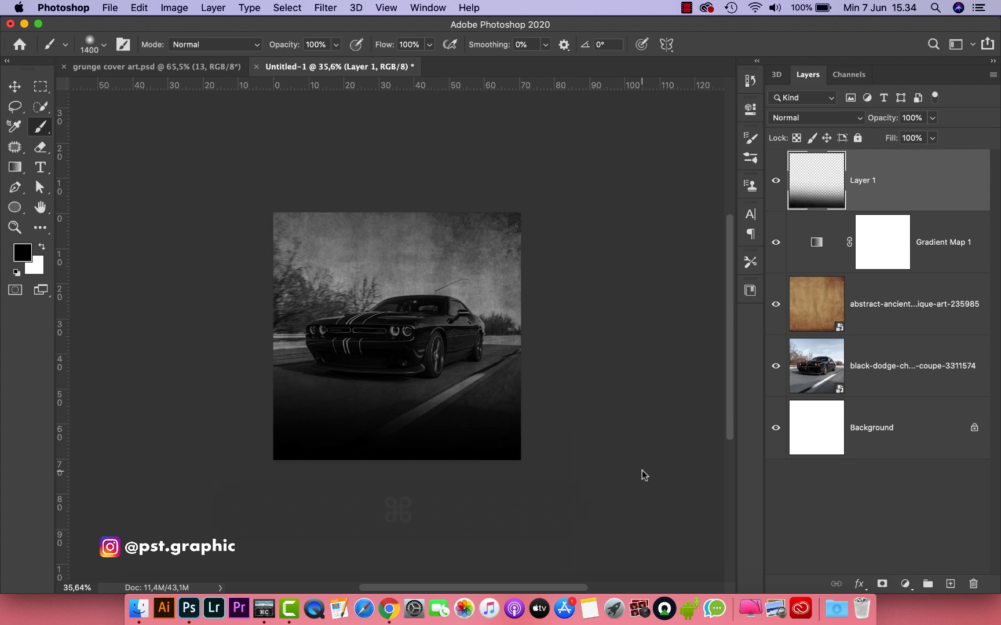
Step: Stretch the painted black shading taller and shift it down so it fades gradually over the road
key(super+t)
drag(396, 316, 396, 184)
drag(449, 294, 449, 384)
key(Return)
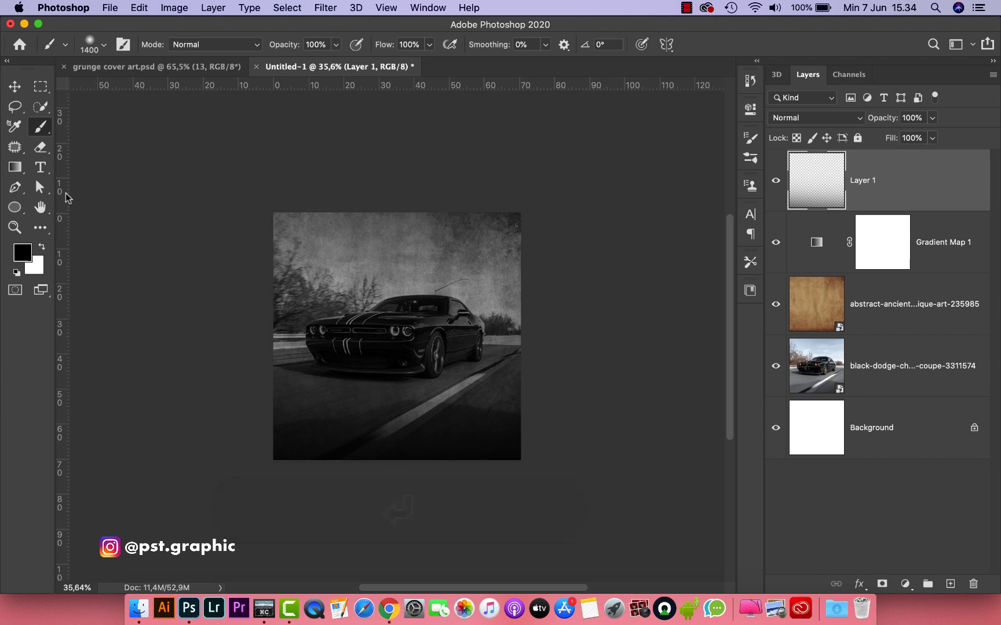
Step: Set up the Type tool with the Gobold Extra1 font and the orange text colour ffa200
click(40, 168)
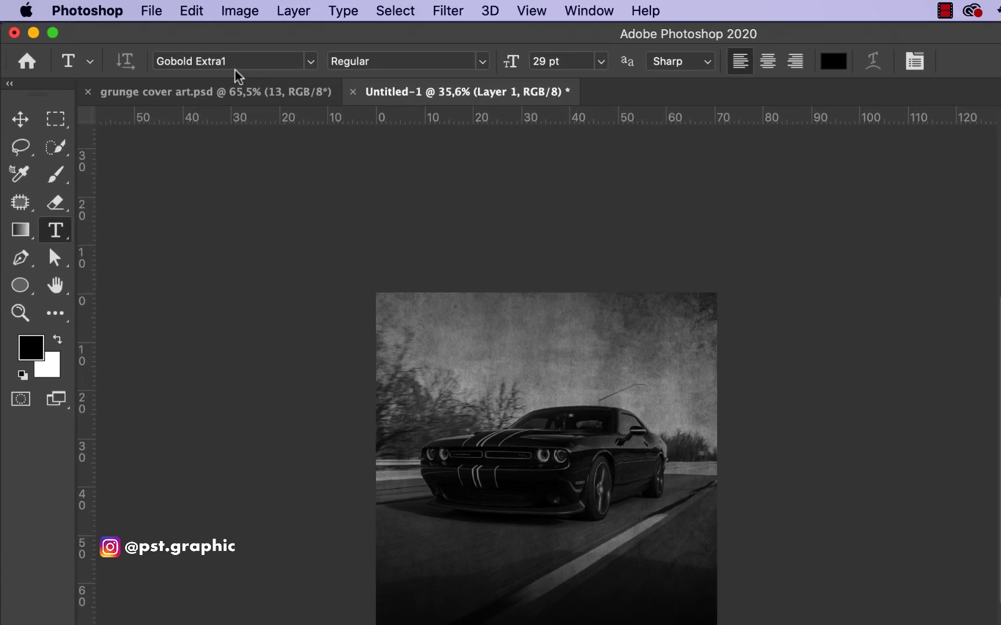
click(204, 43)
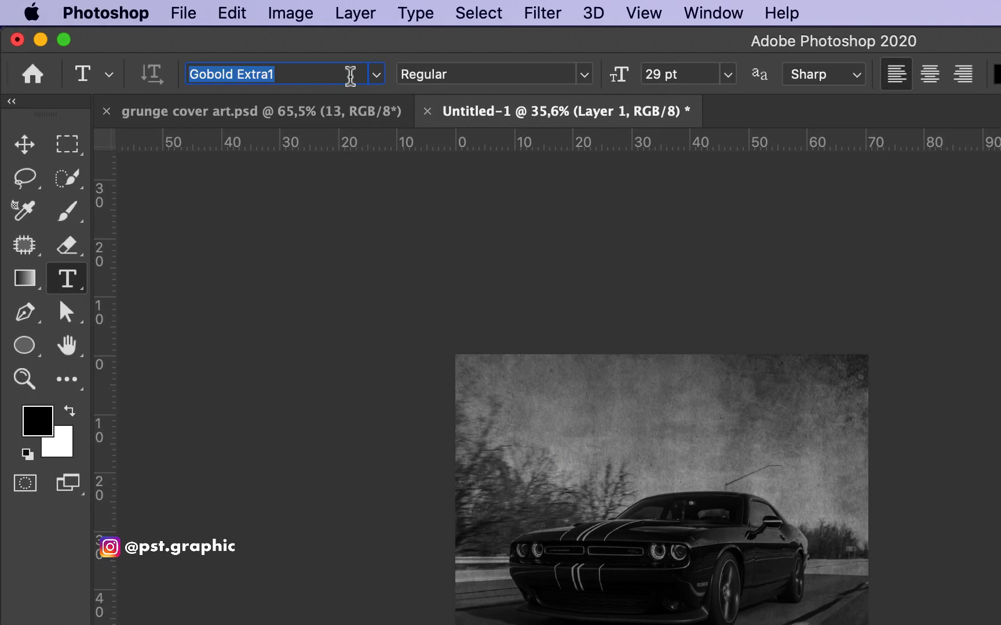
click(225, 44)
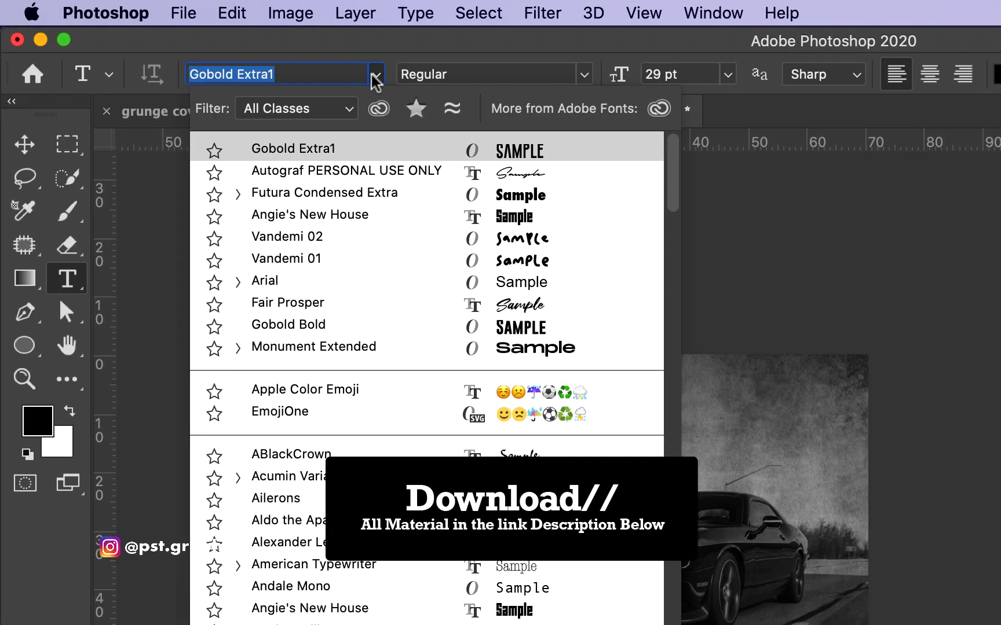
click(352, 154)
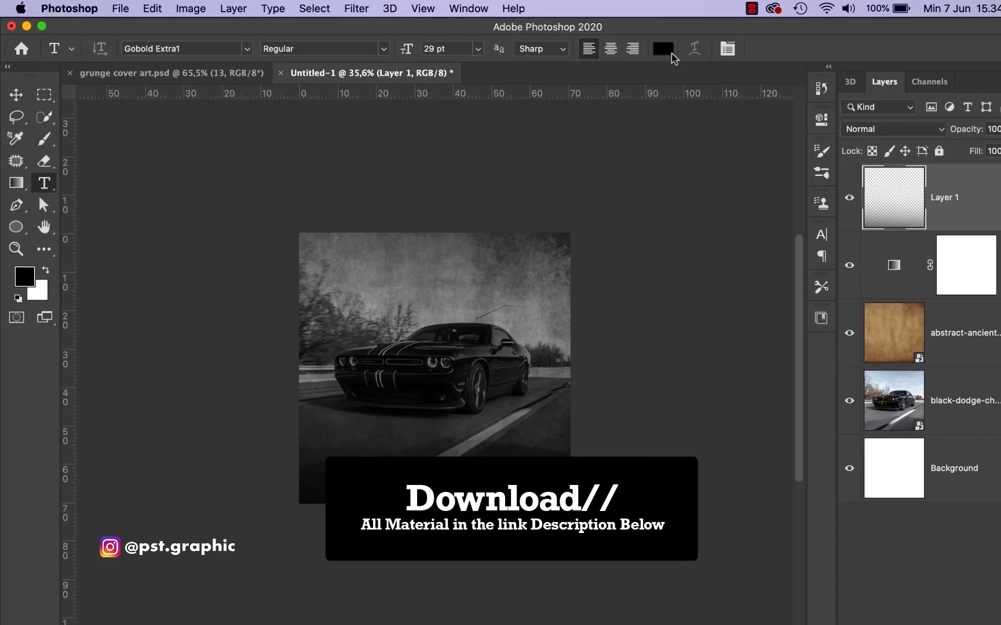
click(996, 74)
drag(752, 220, 752, 357)
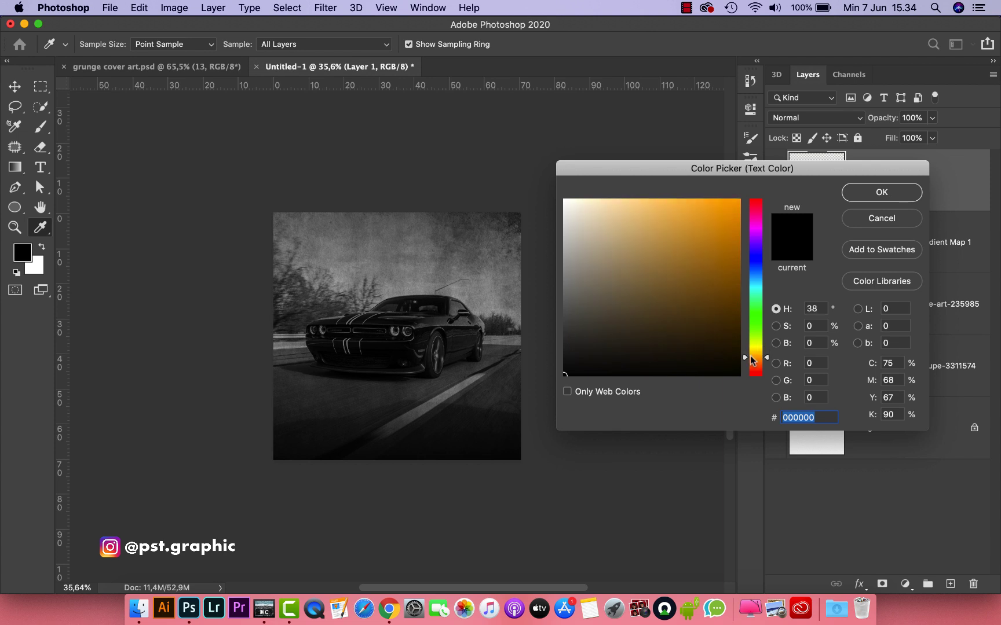
drag(734, 290, 754, 175)
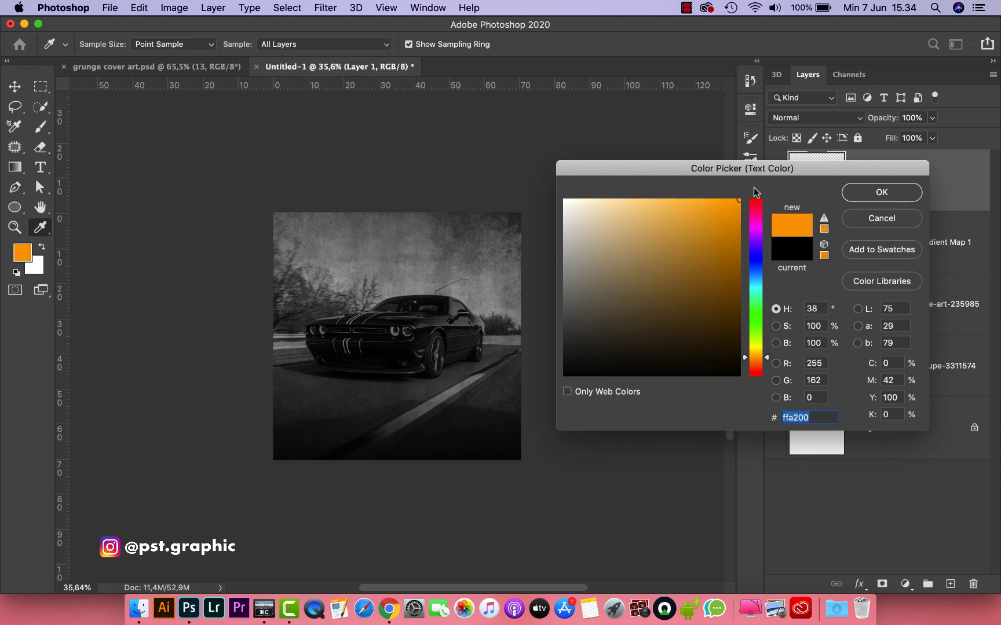
click(876, 193)
Step: Add the text CLASSY and enlarge it into a wide headline centred just below the car
click(398, 375)
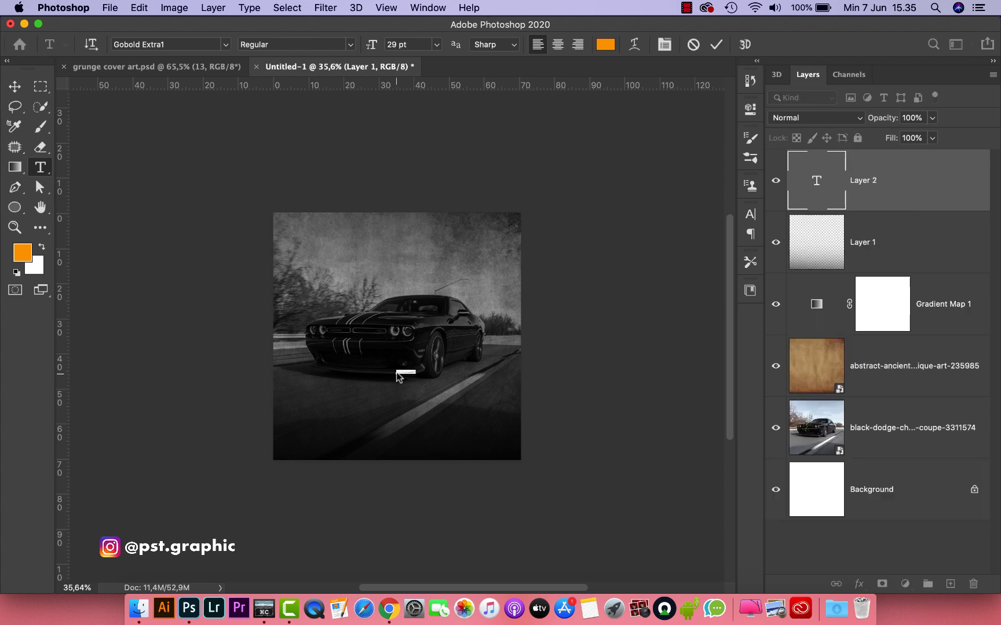
key(shift)
text(classy)
click(15, 85)
key(super+t)
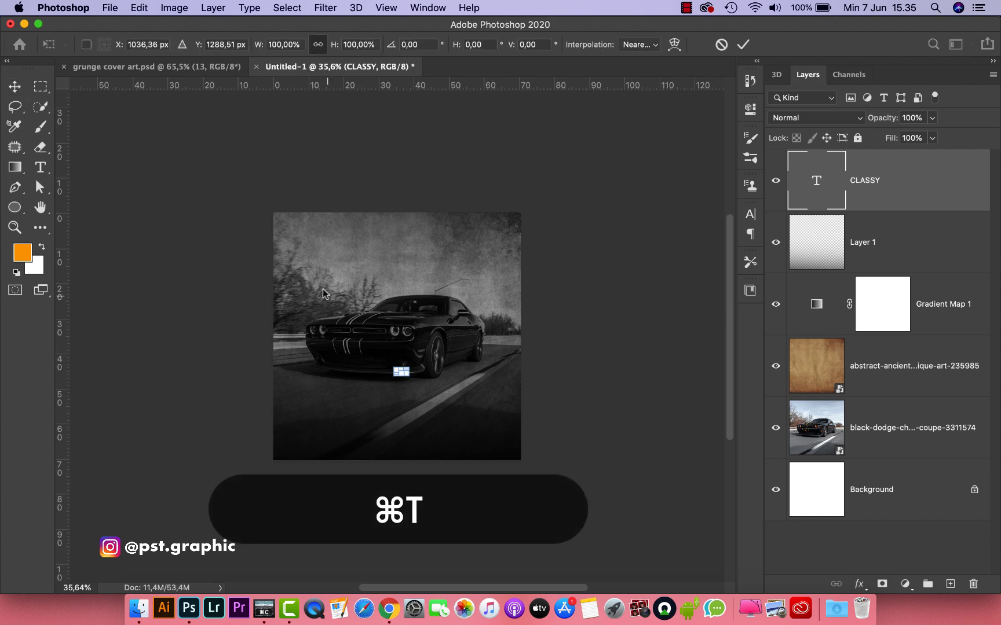
drag(408, 367, 443, 392)
key(Return)
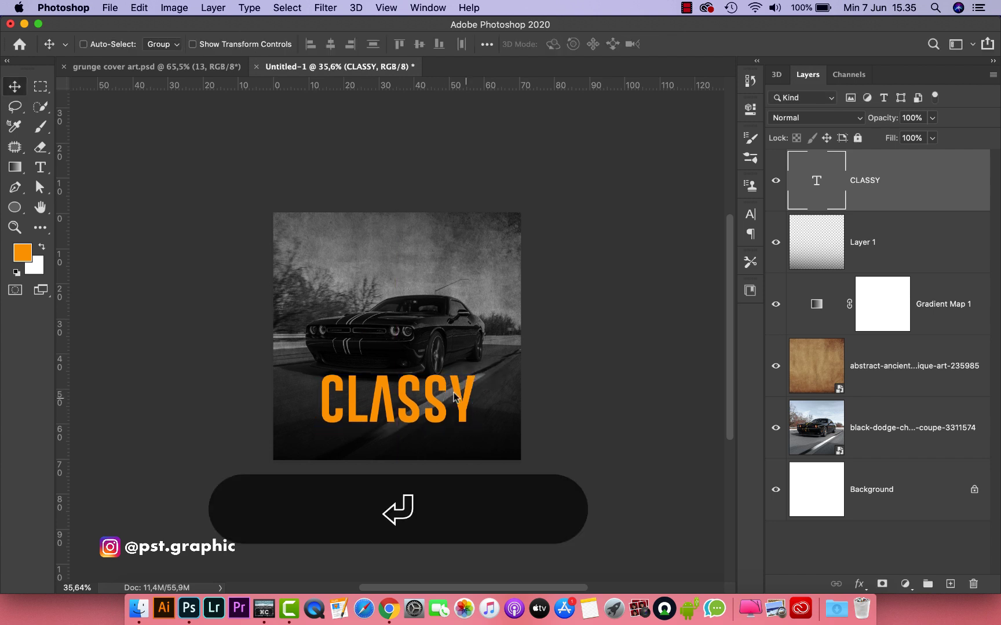
Step: On a new layer, set up the Type tool with the Autograf PERSONAL USE ONLY font and a white text colour
click(953, 583)
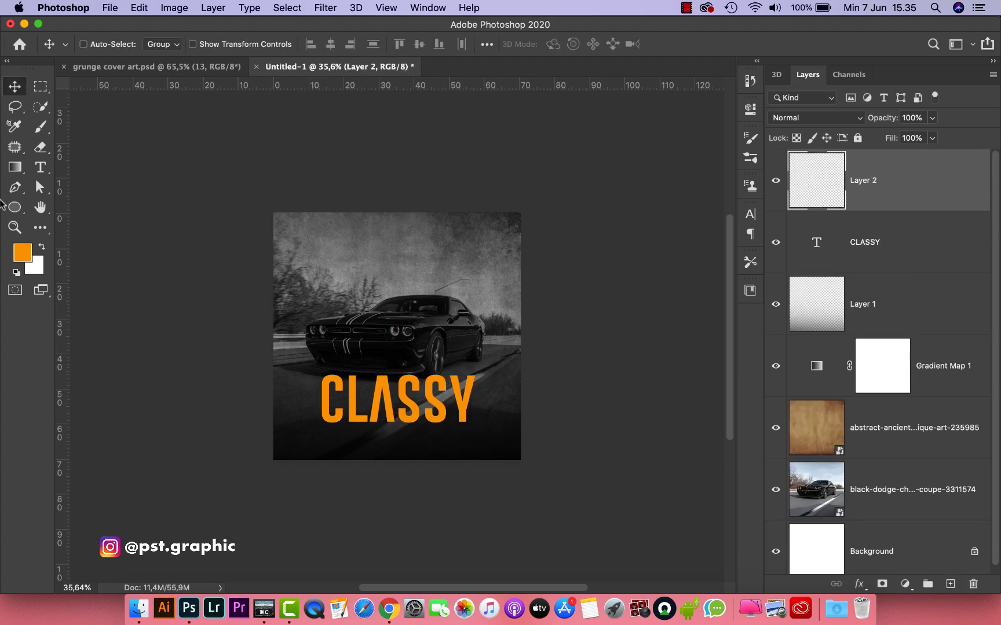
click(43, 172)
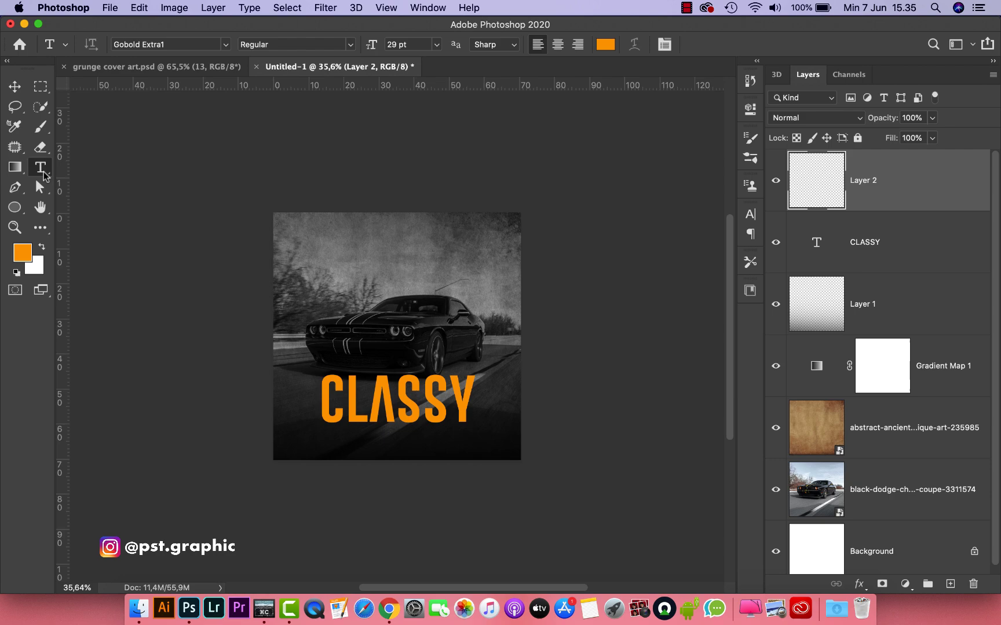
click(223, 45)
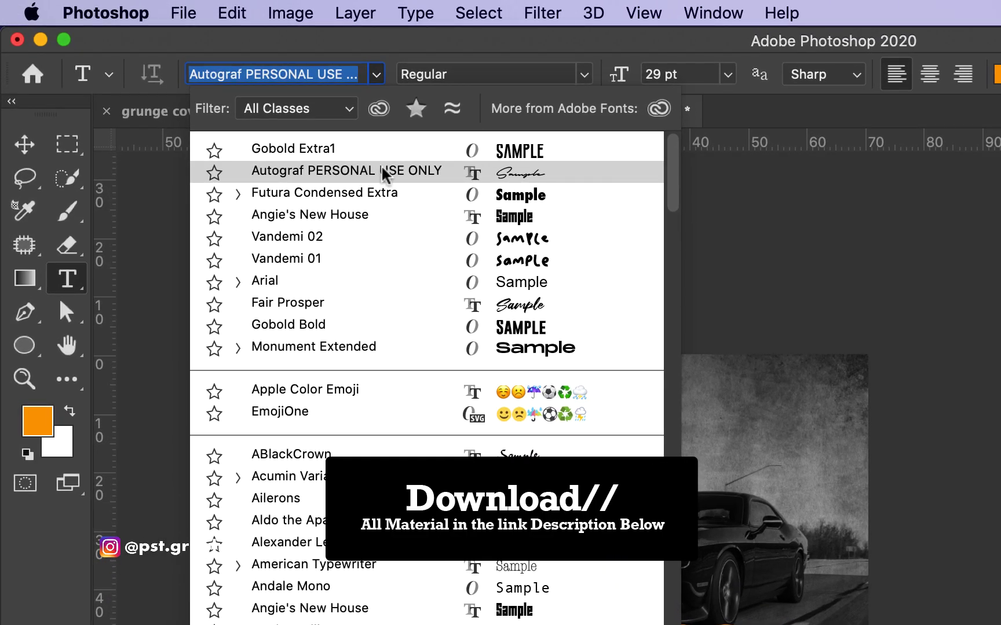
click(382, 172)
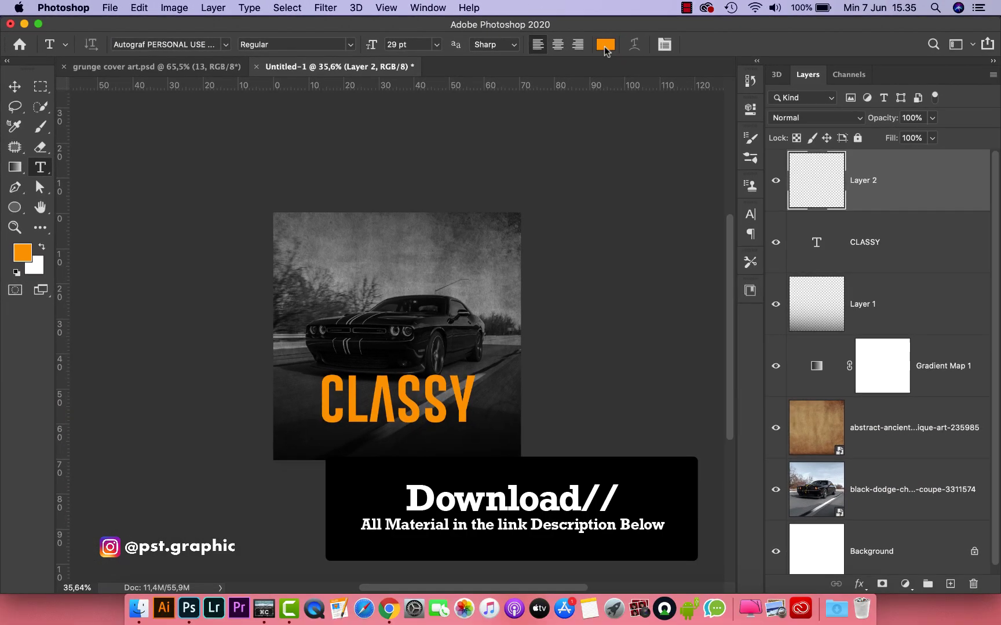
click(605, 44)
click(565, 199)
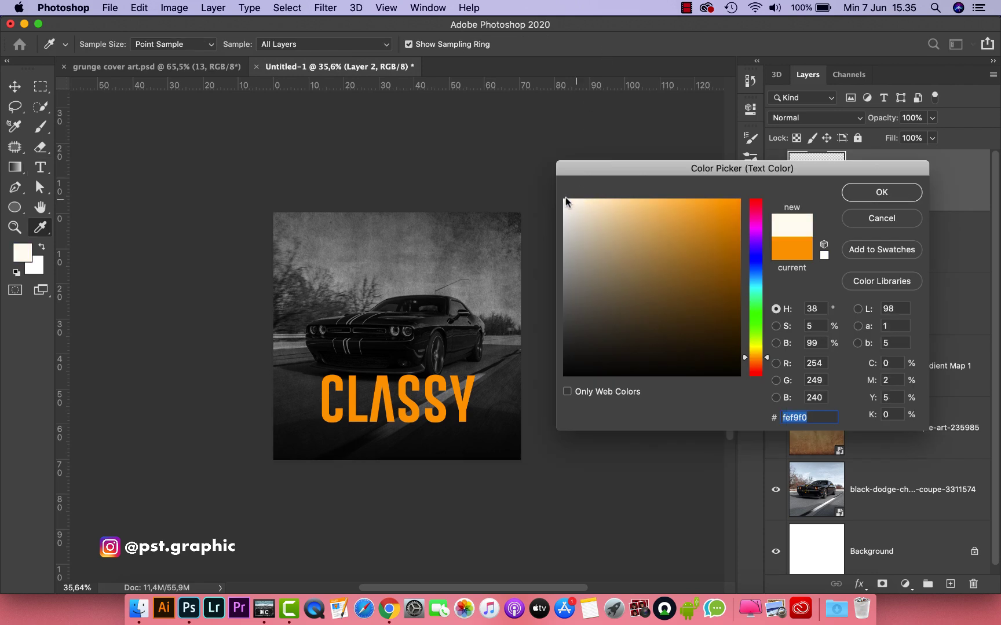
click(882, 194)
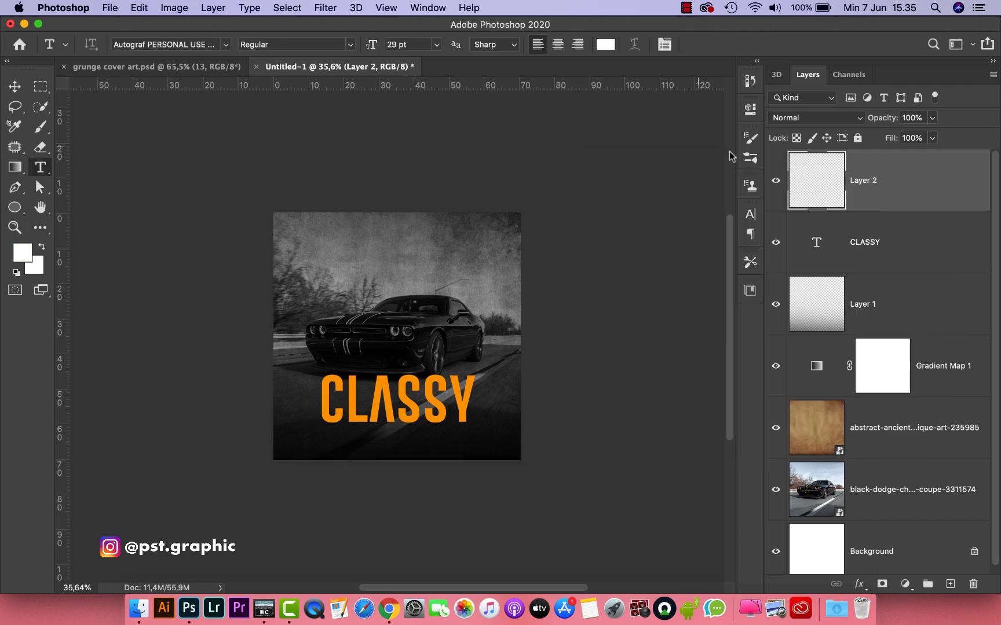
Step: Set the font size to 72 pt and add the script text Stronge over the car
click(437, 45)
click(414, 233)
click(365, 311)
text(STronge)
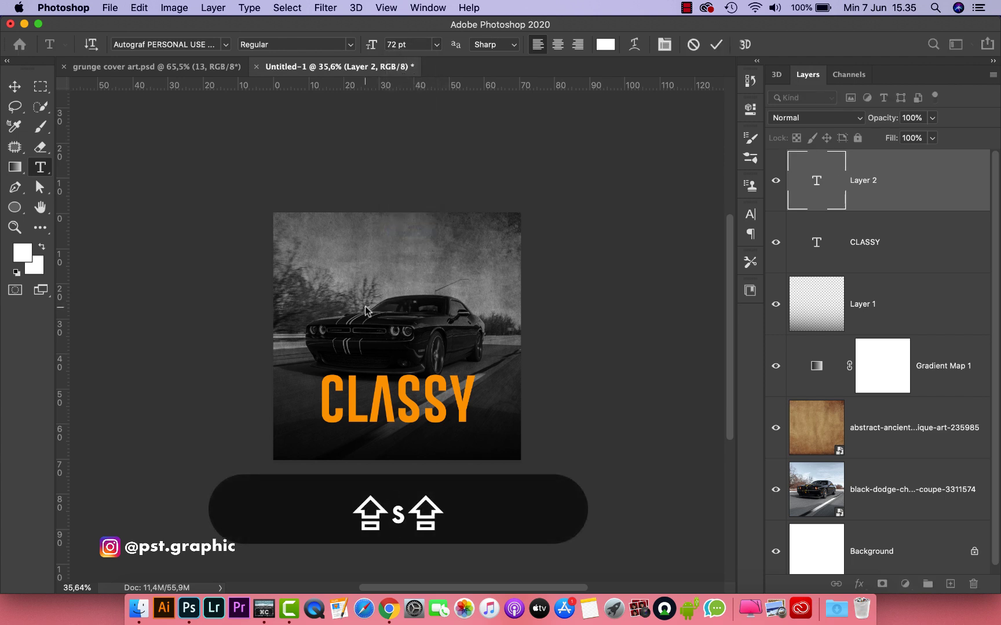
Step: Enlarge the Stronge text and place it centred across the orange CLASSY headline
click(15, 86)
key(super+t)
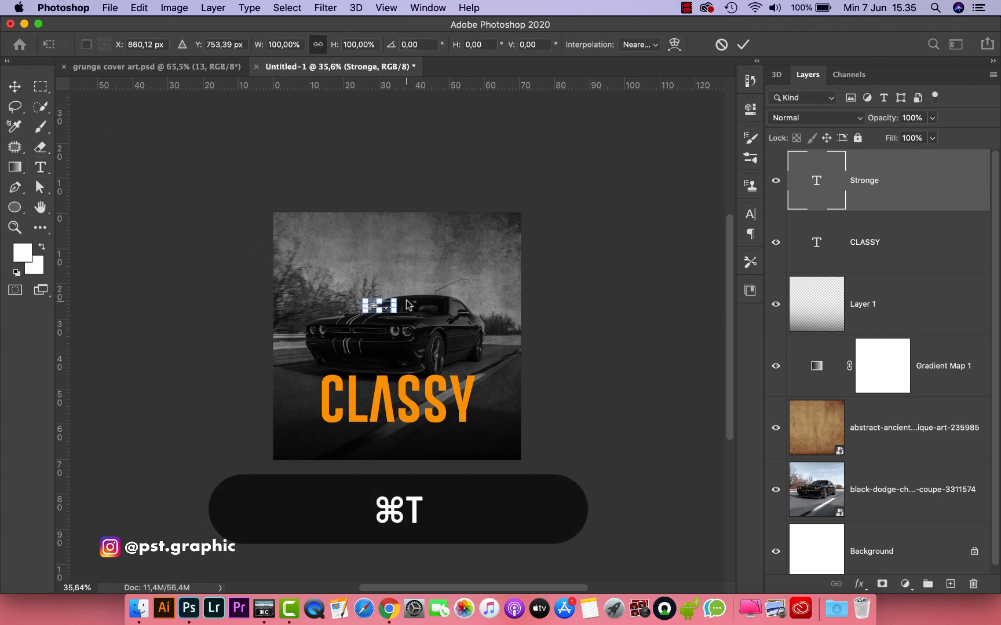
drag(399, 296, 519, 271)
drag(483, 303, 447, 380)
drag(415, 398, 427, 393)
key(Return)
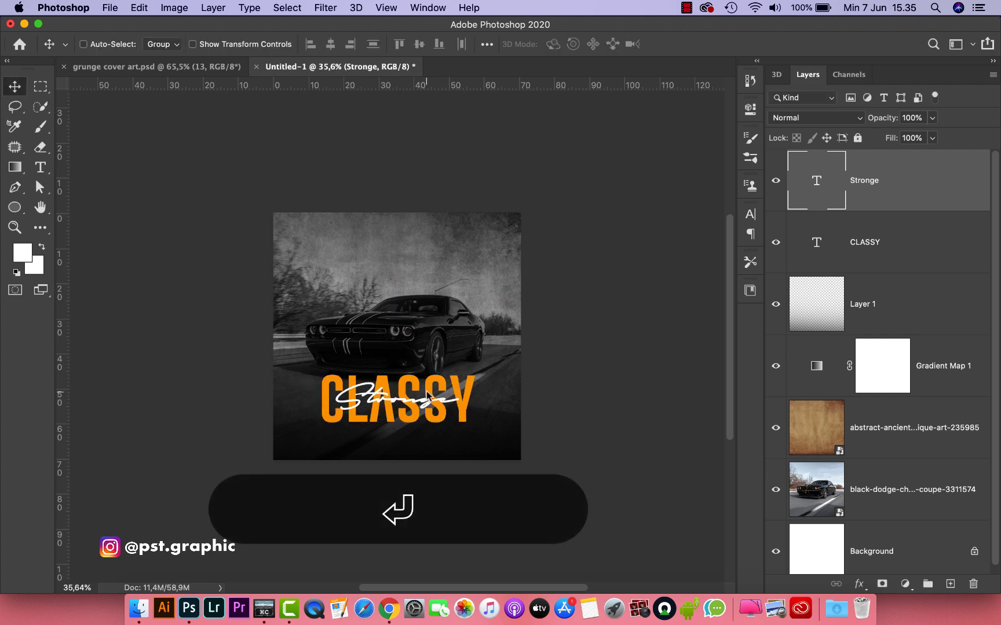
Step: On another new layer, set the Type tool to the Gobold Extra1 font with white ffffff as the text colour
click(950, 584)
click(40, 167)
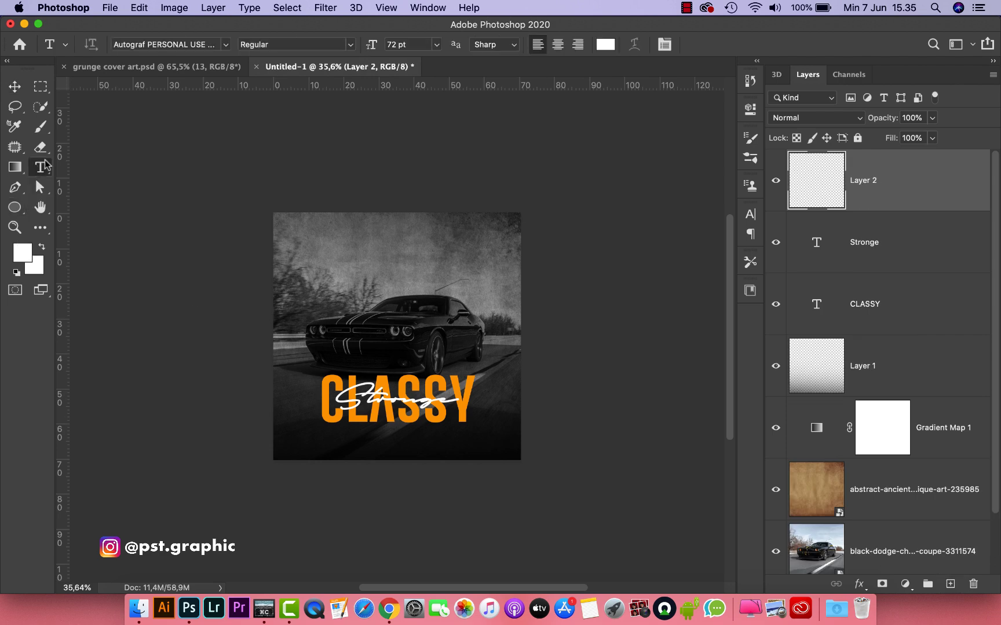
click(225, 44)
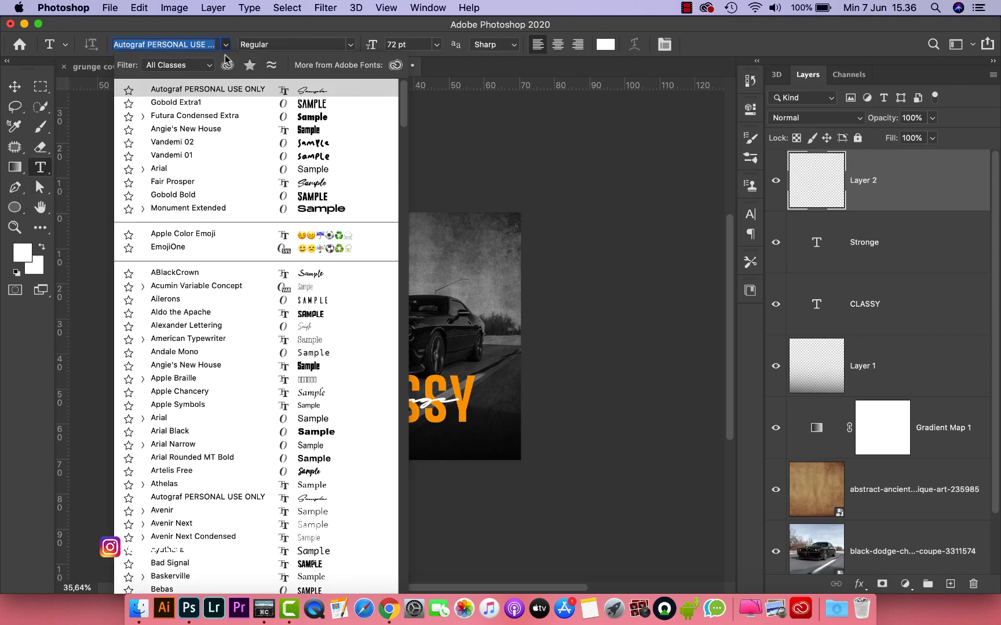
click(232, 103)
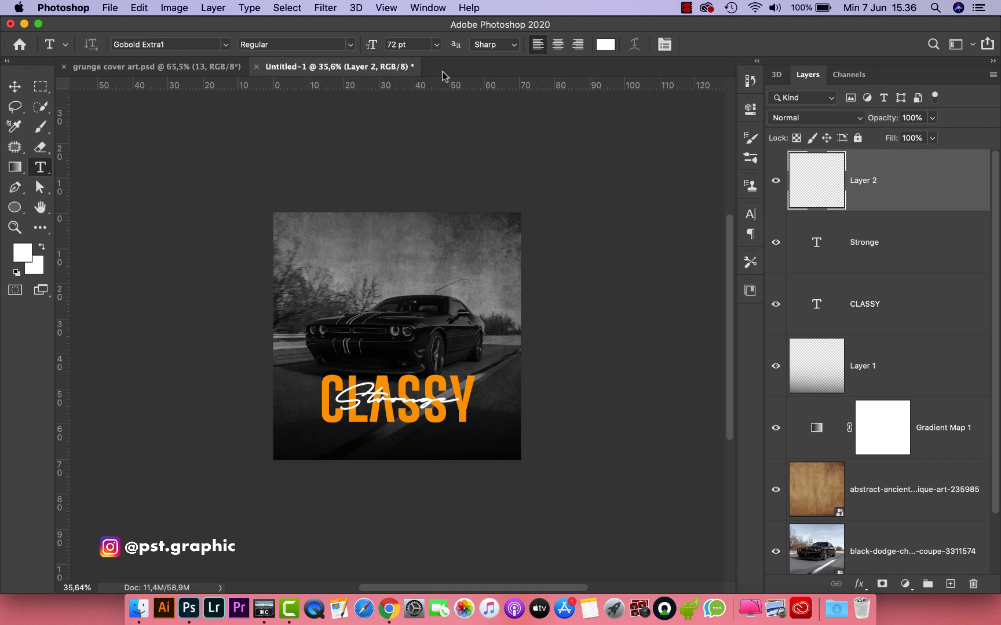
click(605, 45)
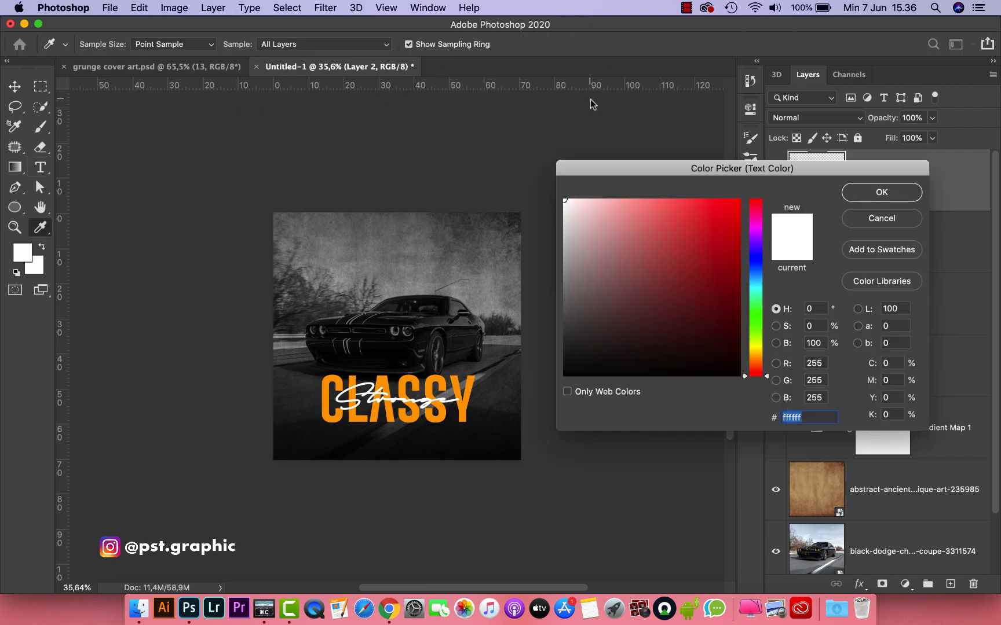
click(865, 191)
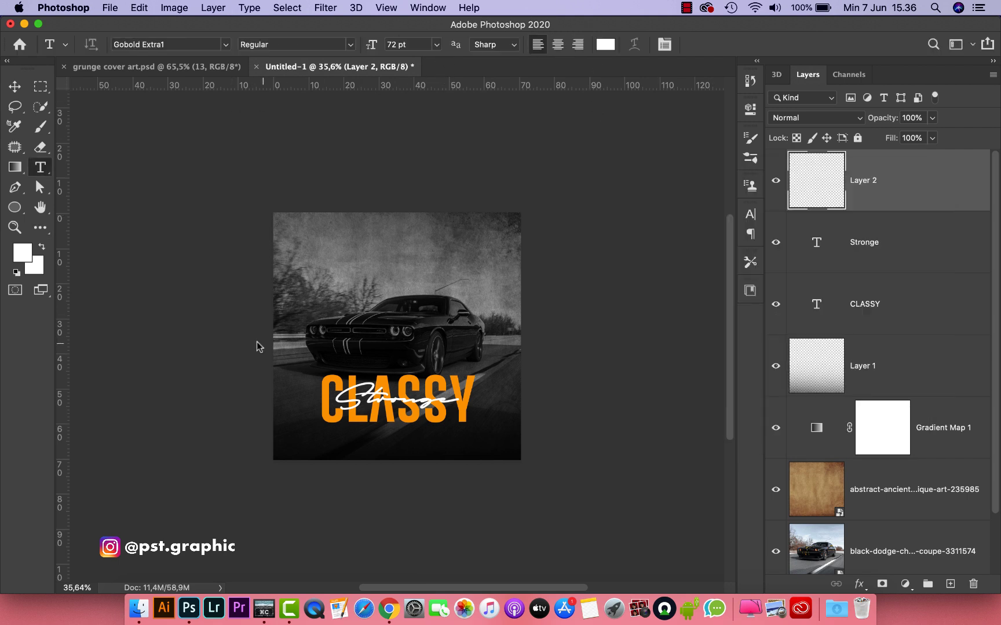
Step: Add the text COVERART over the car and set its tracking to 1300
click(354, 313)
text(Coverart)
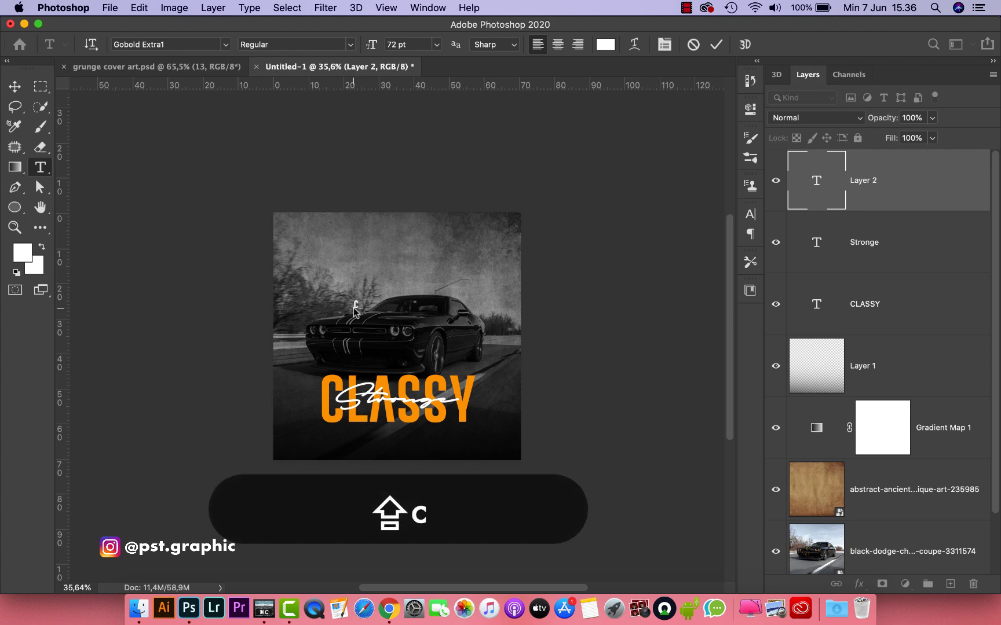
key(super+a)
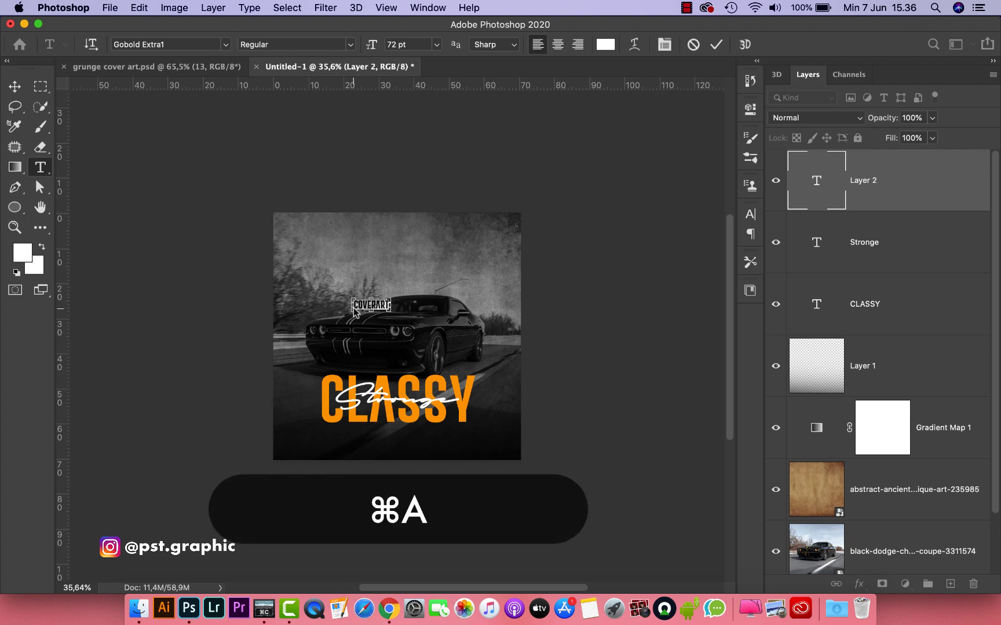
click(750, 219)
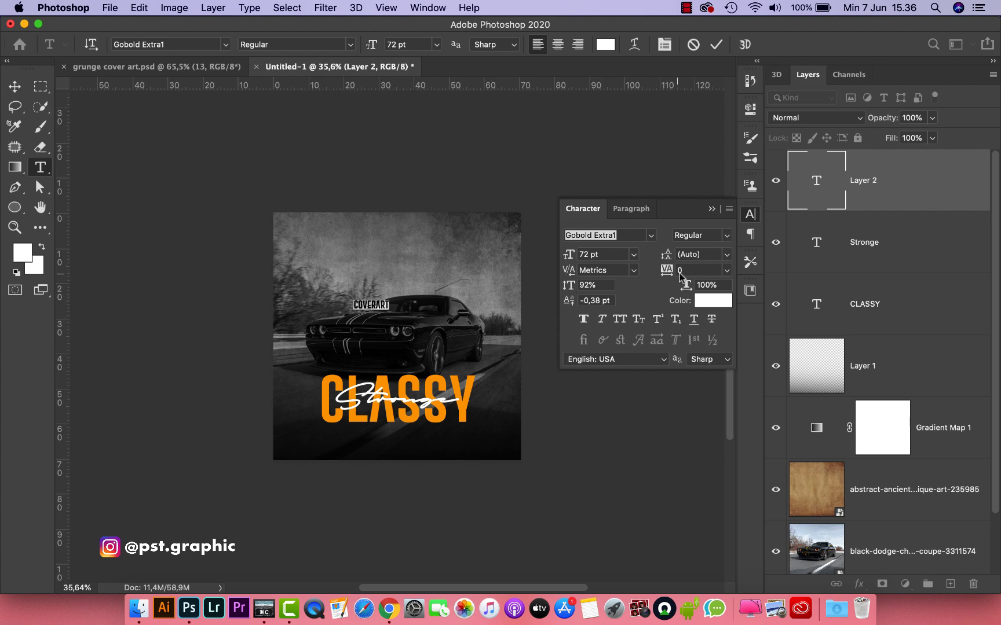
drag(666, 273, 712, 271)
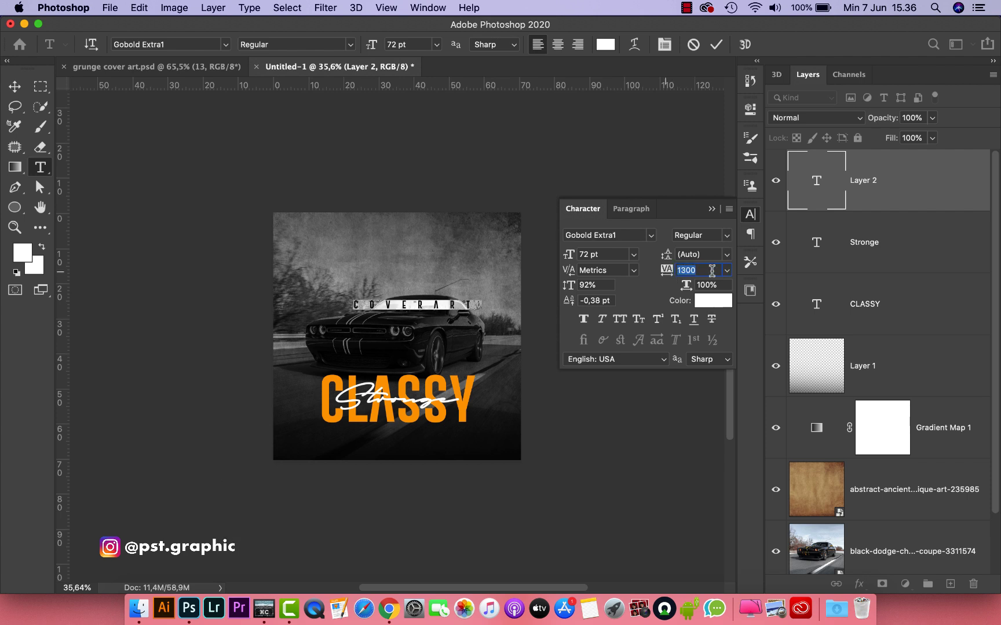
click(713, 208)
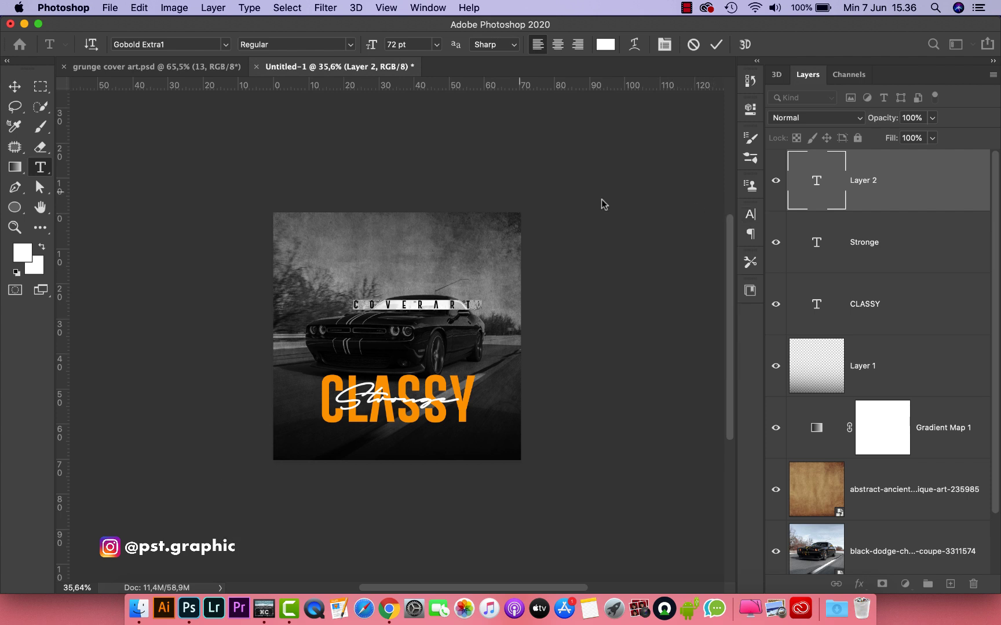
Step: Shrink the COVERART text and place it centred just above the CLASSY headline
click(15, 85)
key(super+t)
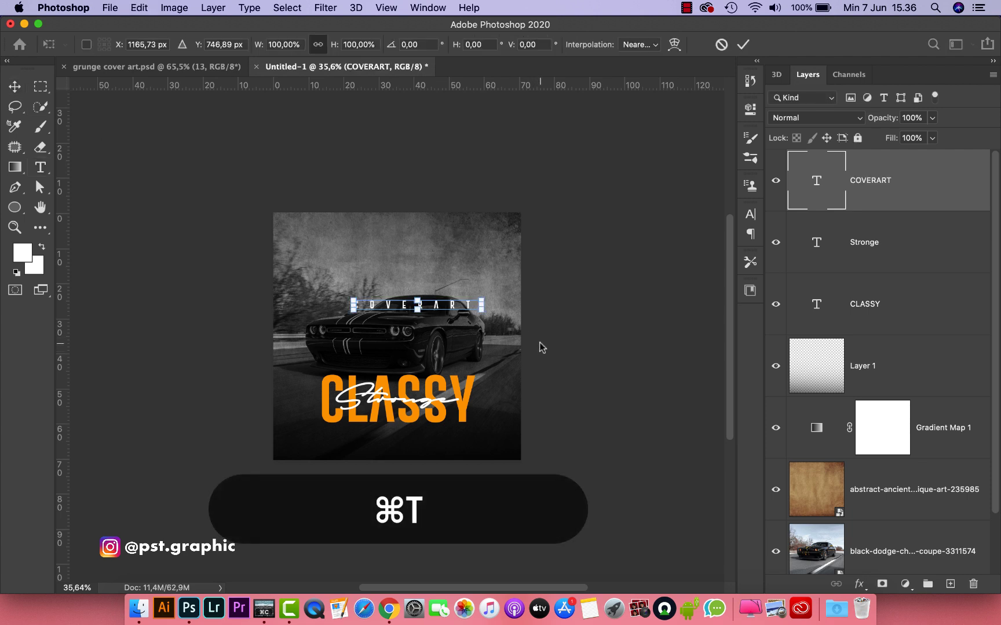
drag(486, 309, 417, 368)
key(Return)
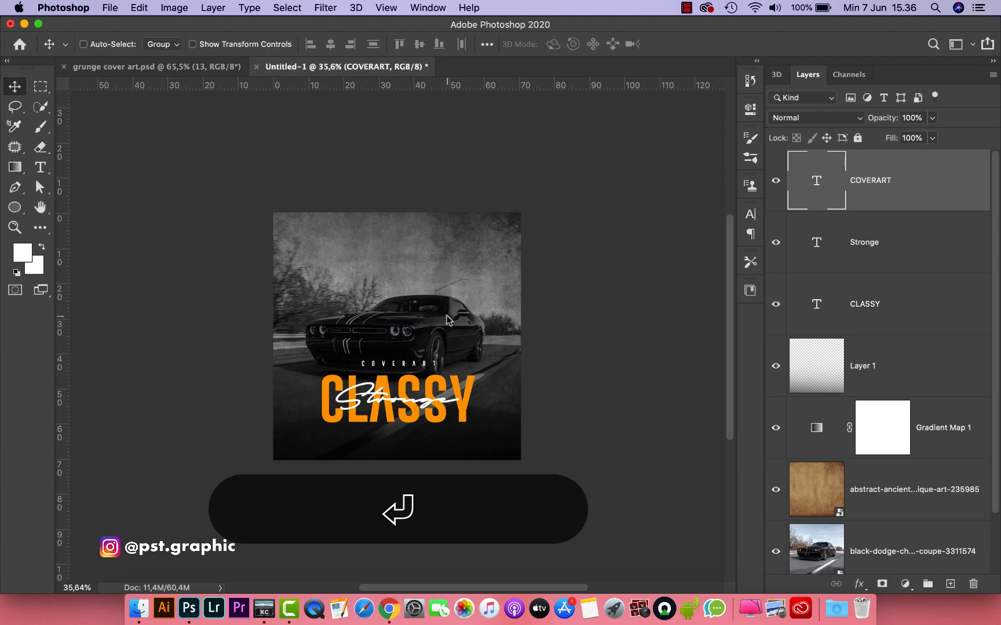
Step: Switch to Finder, unzip GLUED PAPER by freeject.net.zip and open its GLUED PAPER TEXTURE by freeject.net folder
click(139, 616)
click(513, 248)
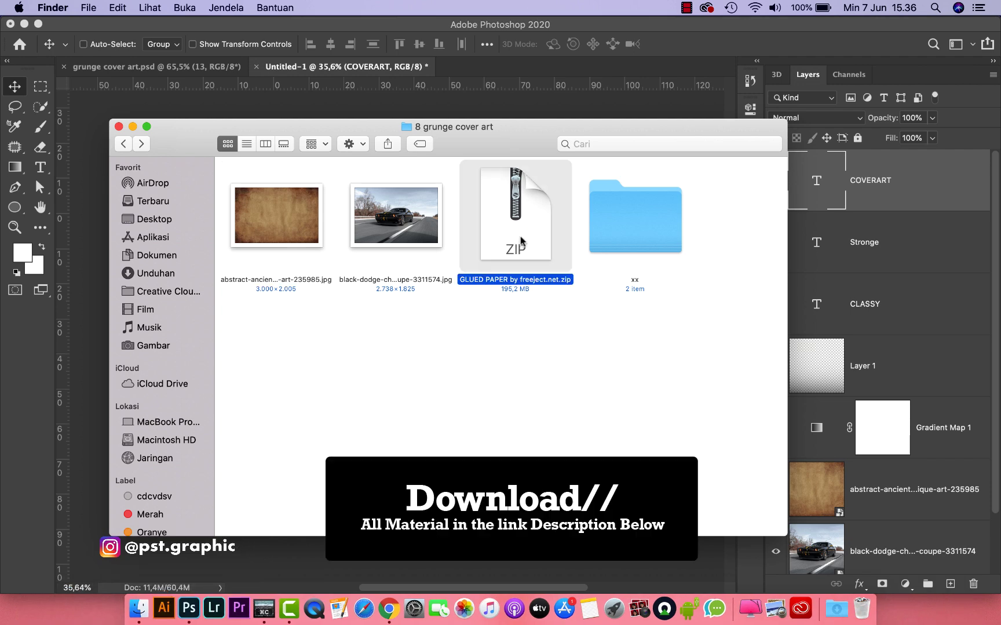
double_click(544, 226)
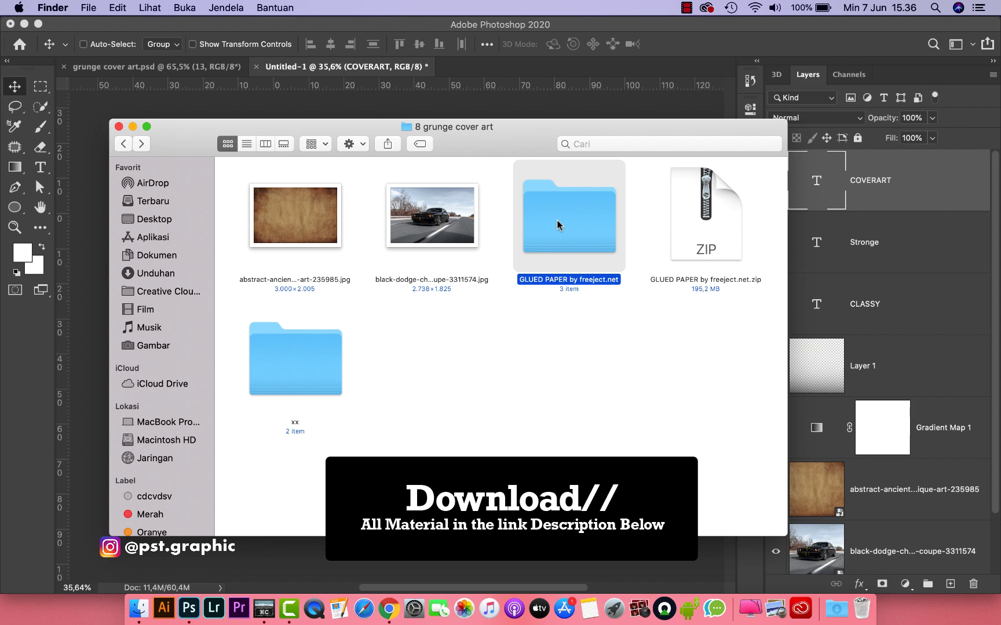
double_click(558, 225)
double_click(542, 214)
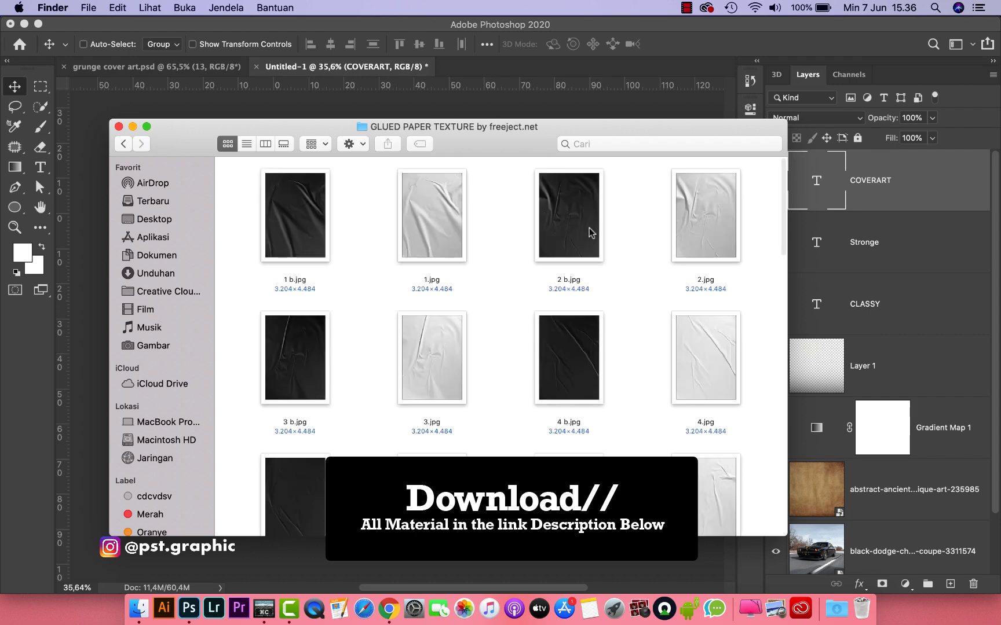
Step: Place the crumpled paper texture 13.jpg into the Photoshop document and enlarge it to cover the whole canvas
scroll(613, 252, down, 5)
scroll(613, 249, down, 15)
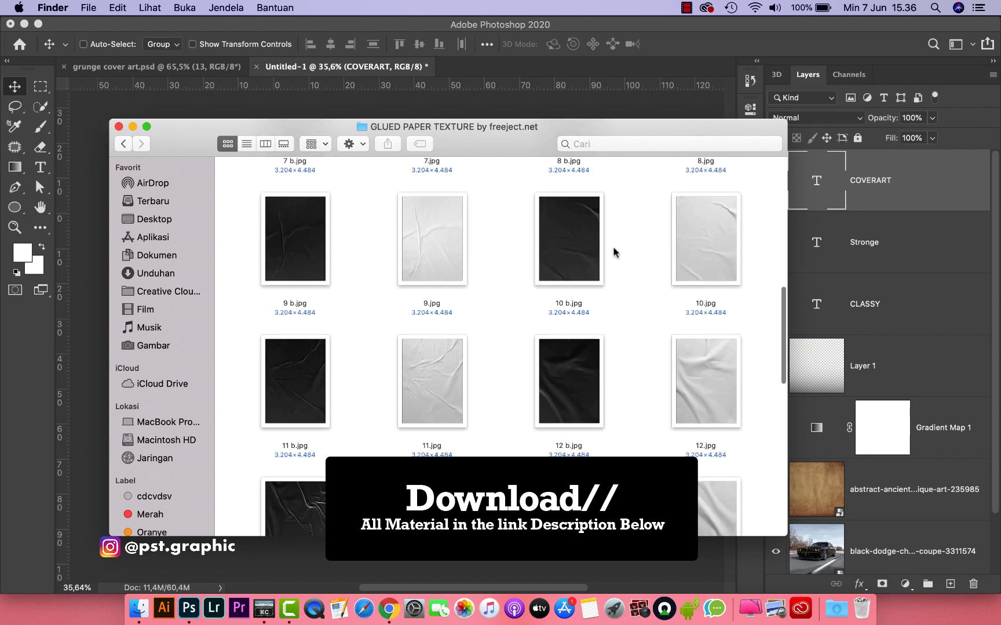
click(465, 253)
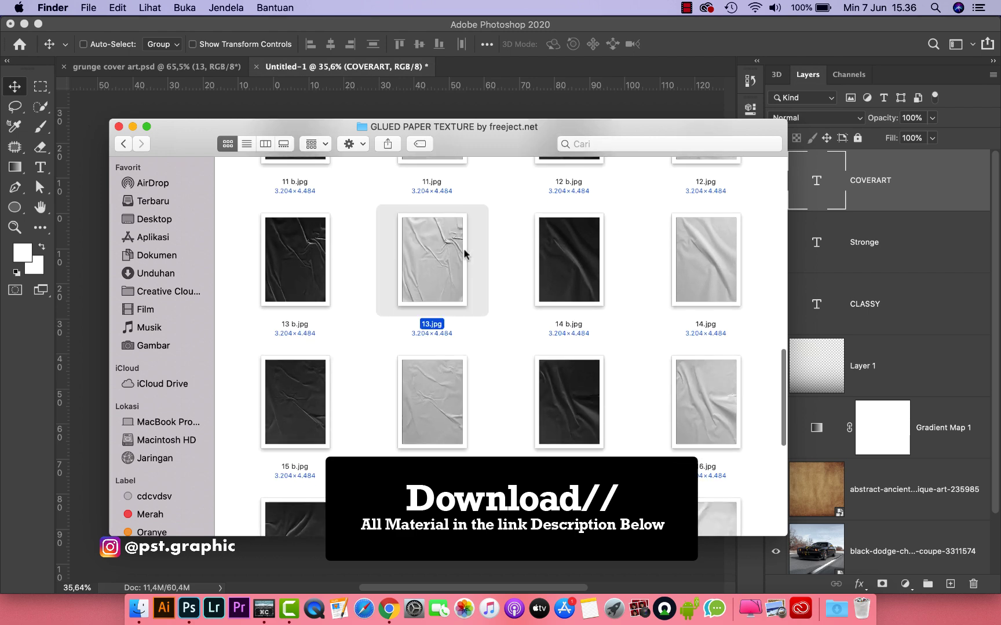
drag(452, 236, 87, 268)
drag(437, 284, 556, 182)
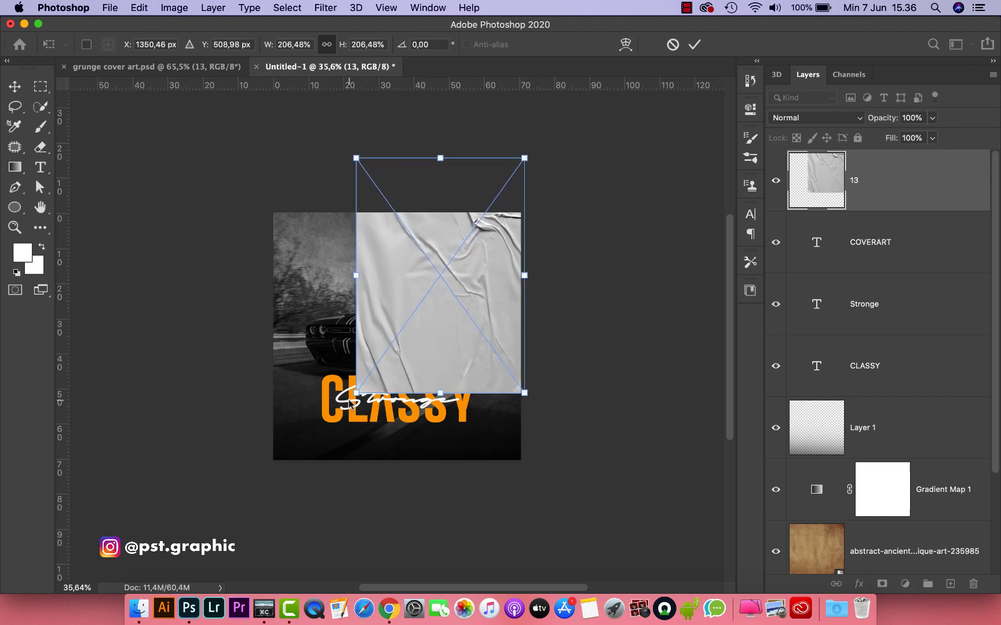
drag(355, 396, 286, 485)
key(Return)
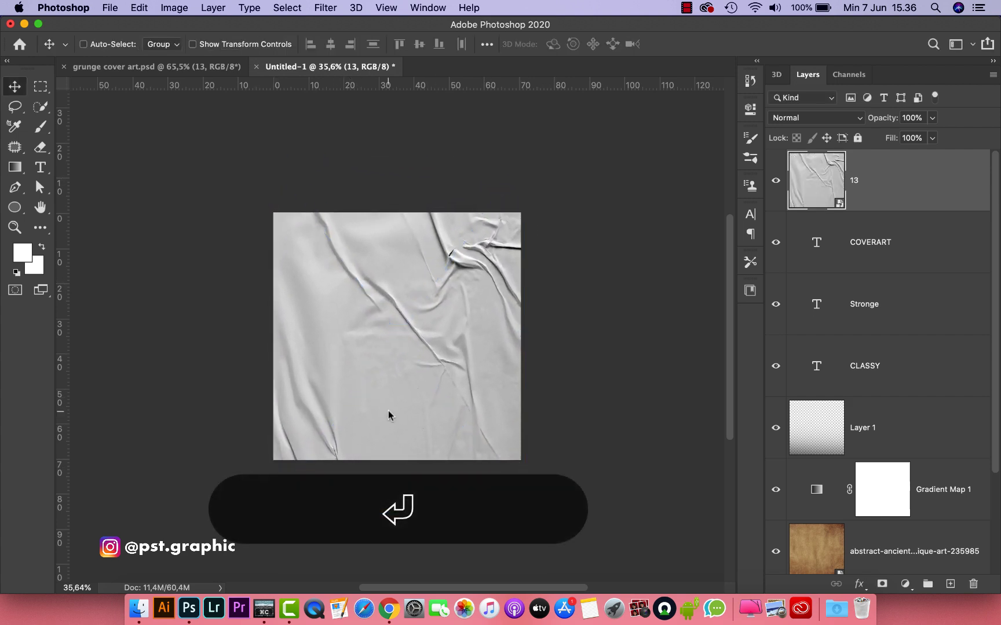
Step: Set the paper texture layer's blend mode to Overlay and shift the texture so its creases run differently across the sky
click(802, 118)
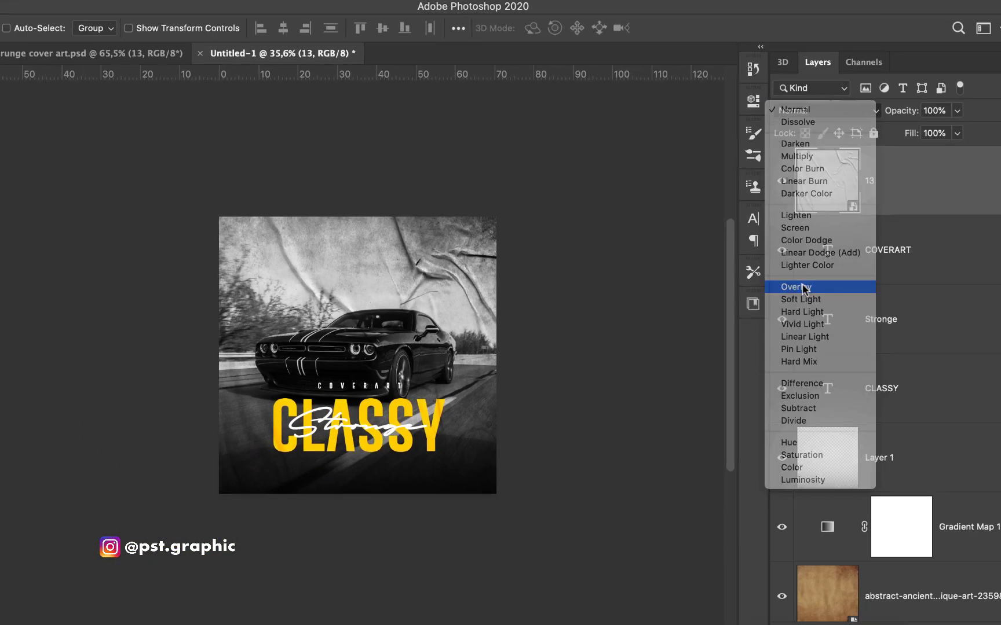
click(835, 340)
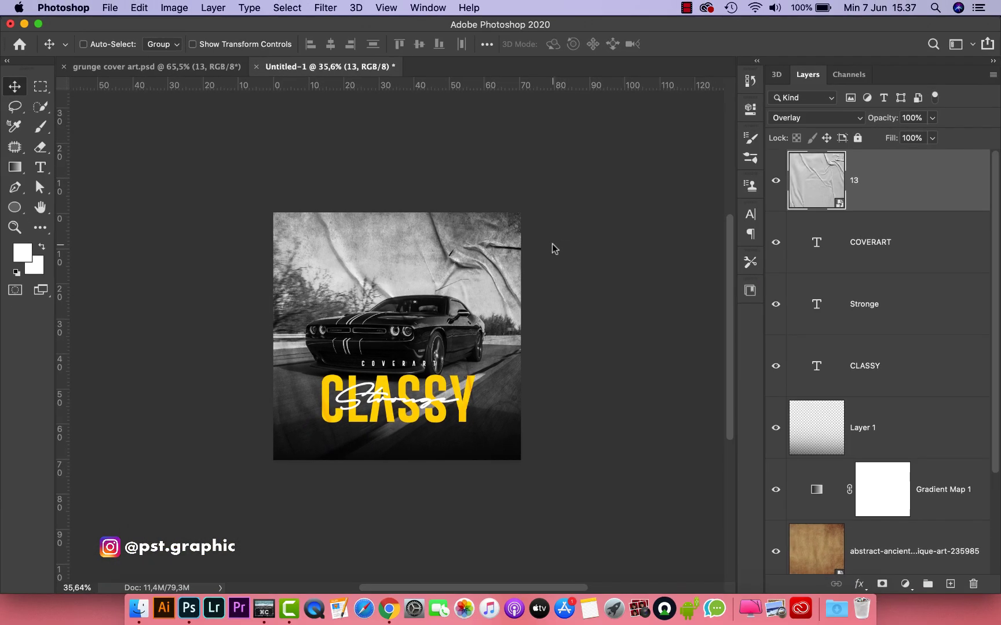
drag(490, 253, 528, 242)
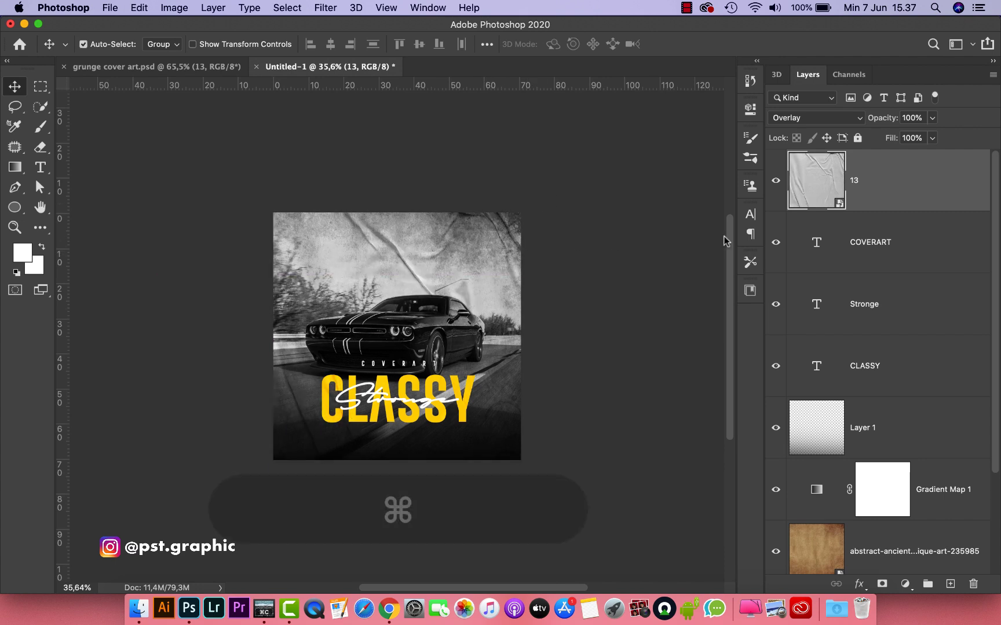
Step: Select every layer above the Background and merge them into a single layer
super+click(866, 239)
super+click(878, 305)
super+click(888, 366)
super+click(896, 425)
super+click(930, 479)
scroll(892, 388, down, 3)
super+click(913, 429)
super+click(913, 461)
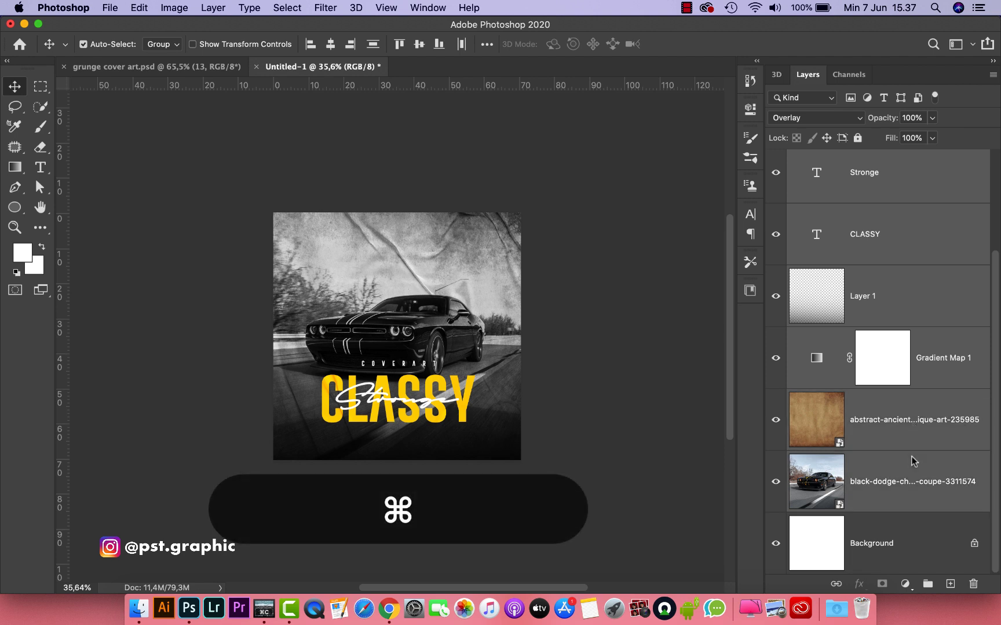
key(super+e)
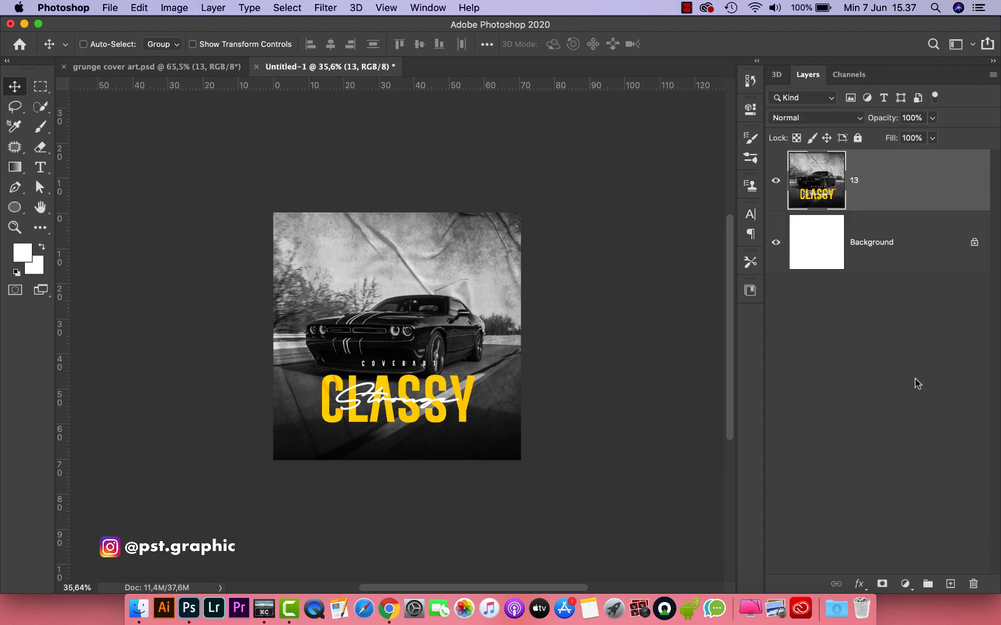
Step: Lasso a rough, wavy outline just inside the artwork's edges, copy it to a new layer, and delete the original merged layer
click(22, 104)
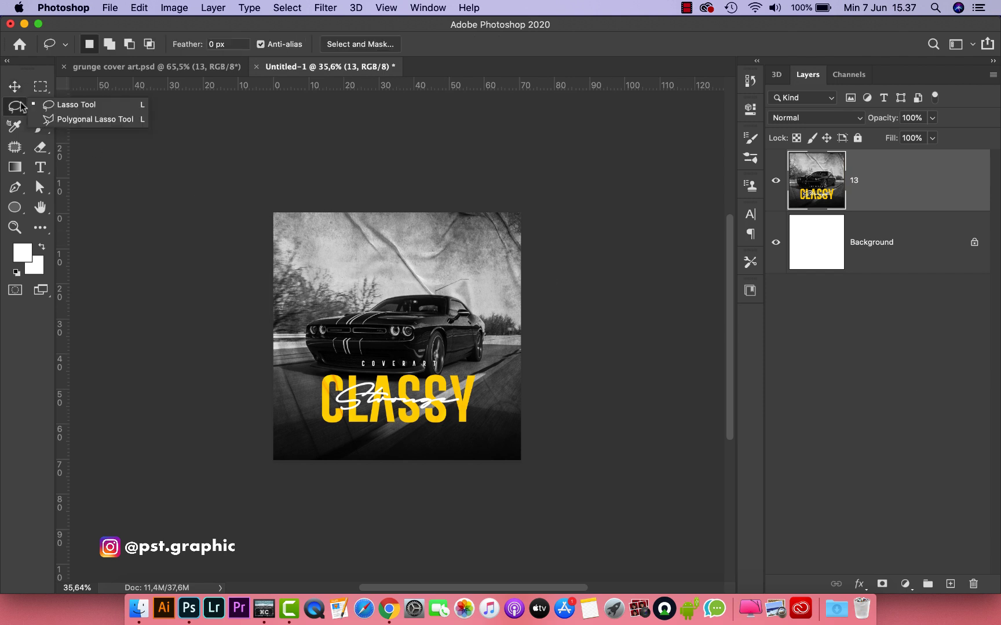
click(50, 106)
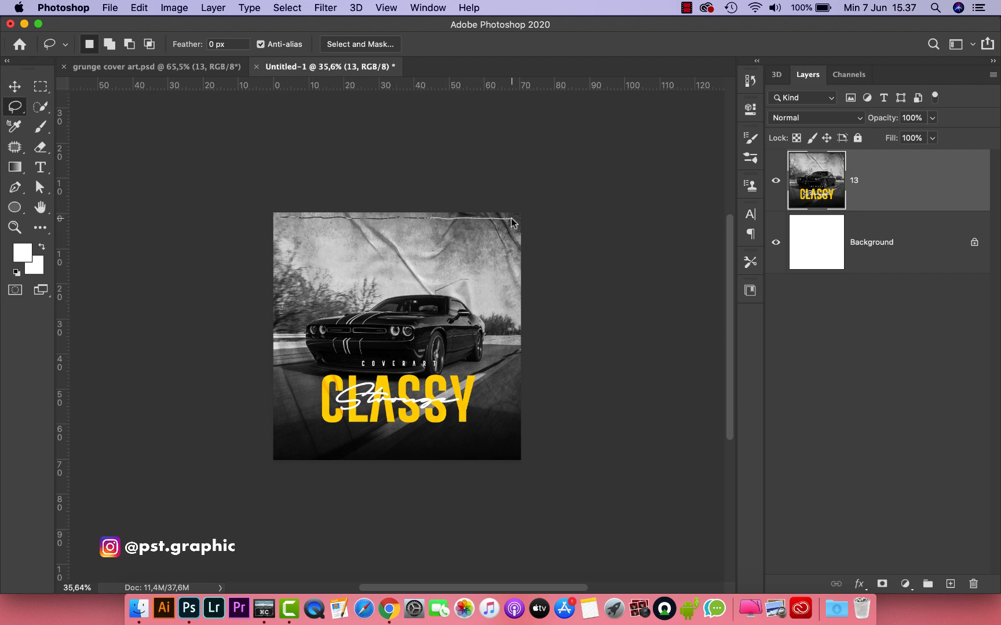
mouse_move(513, 325)
mouse_down()
mouse_move(512, 449)
mouse_move(292, 447)
mouse_move(278, 378)
mouse_move(281, 218)
mouse_up()
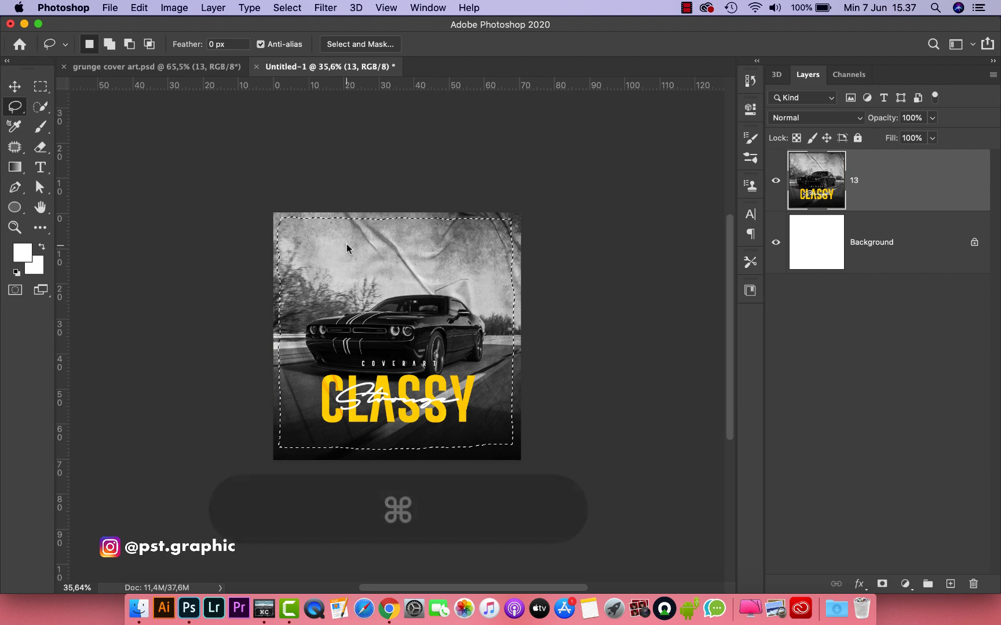
key(super+j)
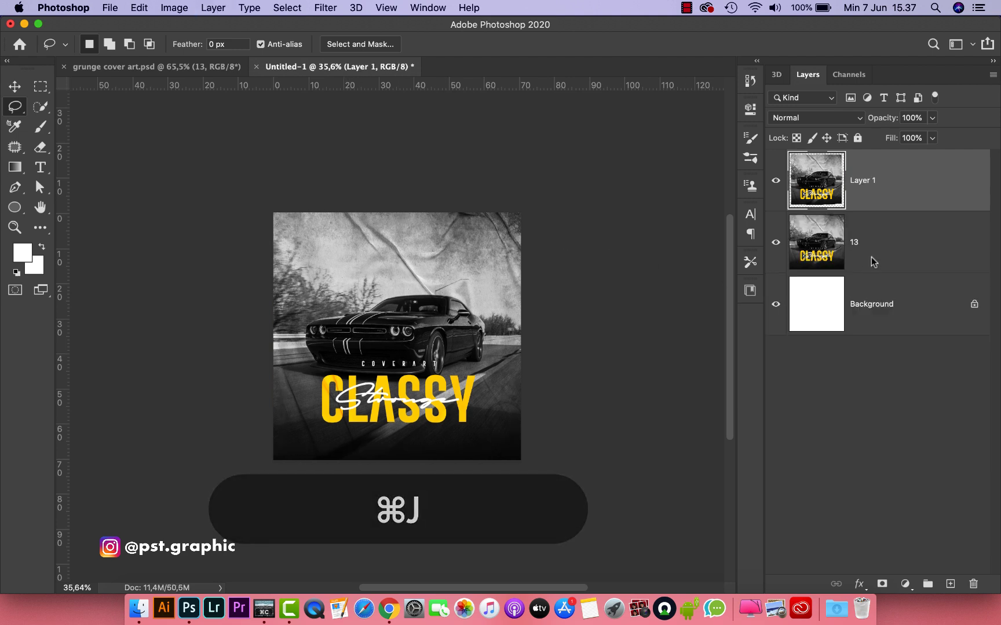
click(871, 257)
key(BackSpace)
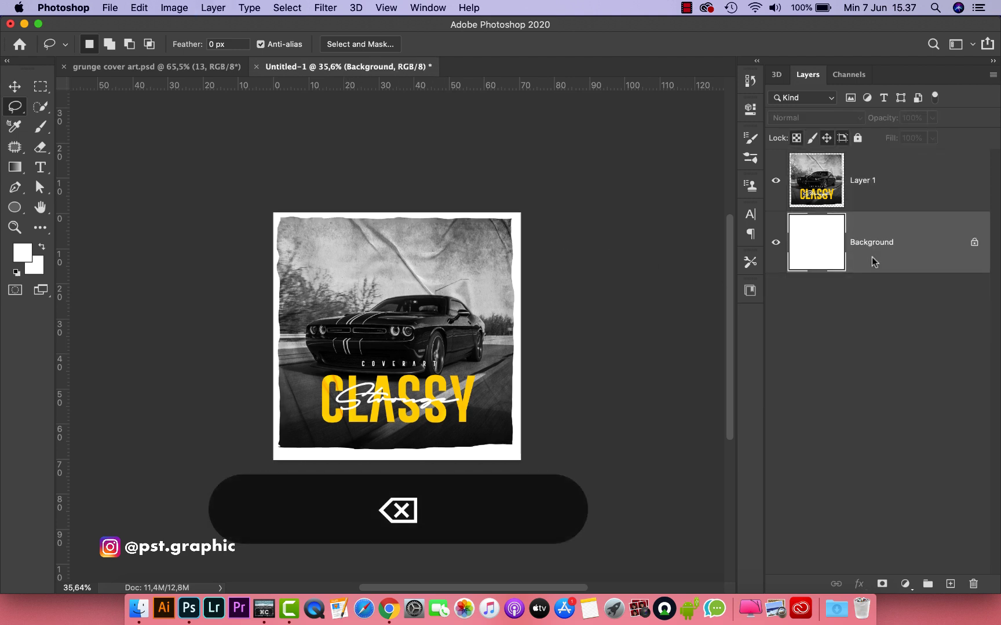
Step: Scale the rough-edged artwork layer down to 91.99% and centre it on the white background at X 1000 px, Y 1000 px
click(879, 191)
key(super+t)
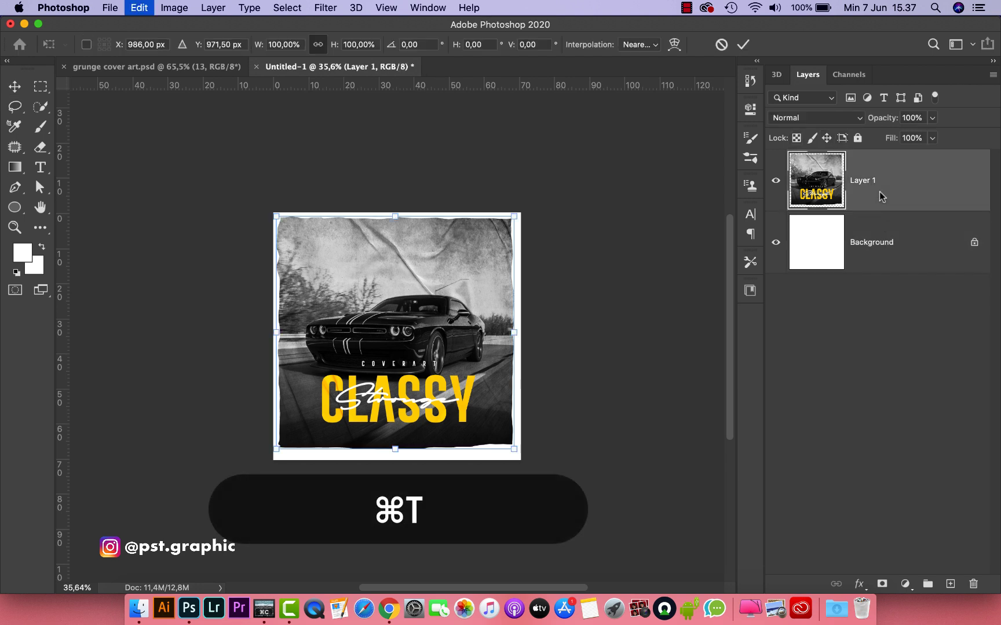
drag(277, 218, 297, 238)
drag(391, 295, 381, 295)
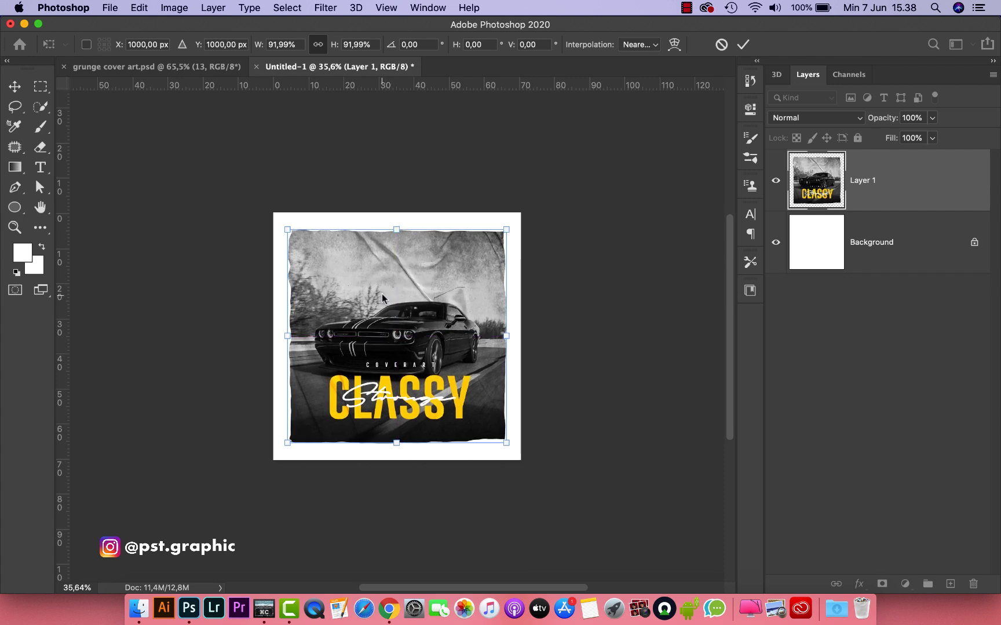
key(Return)
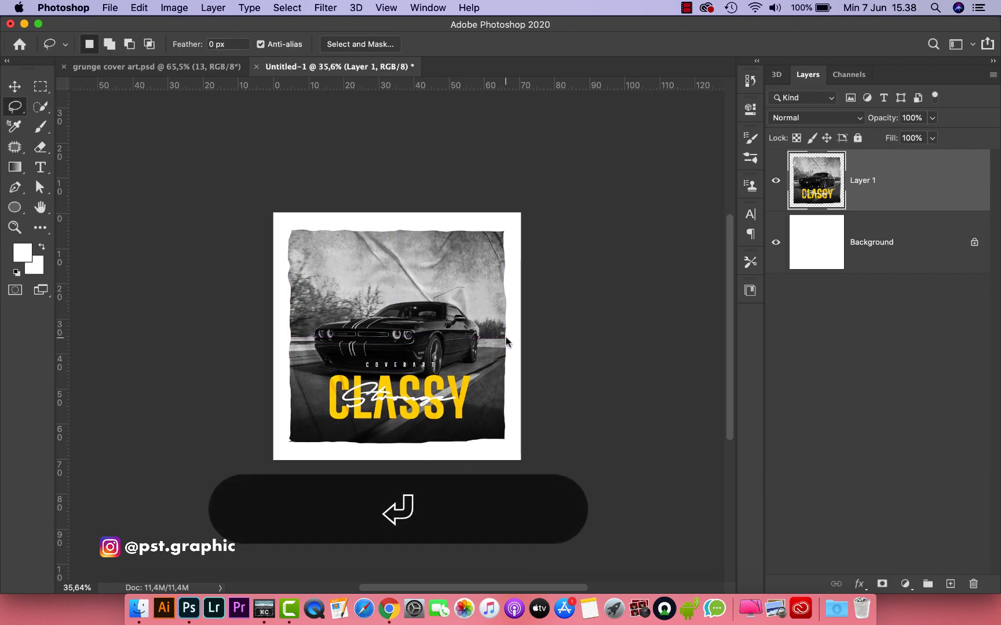
scroll(506, 338, up, 5)
scroll(507, 338, down, 1)
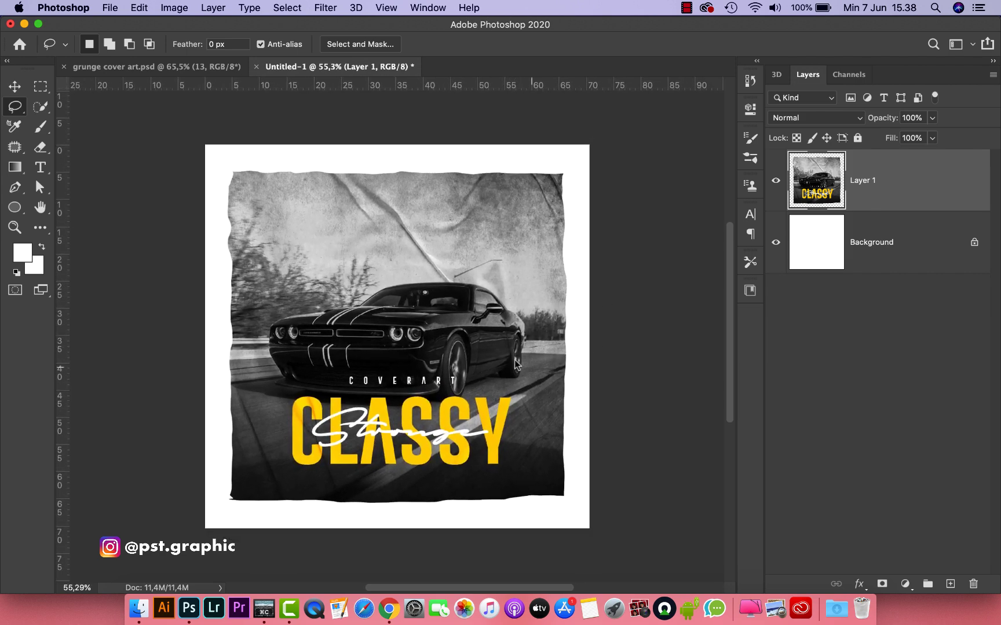